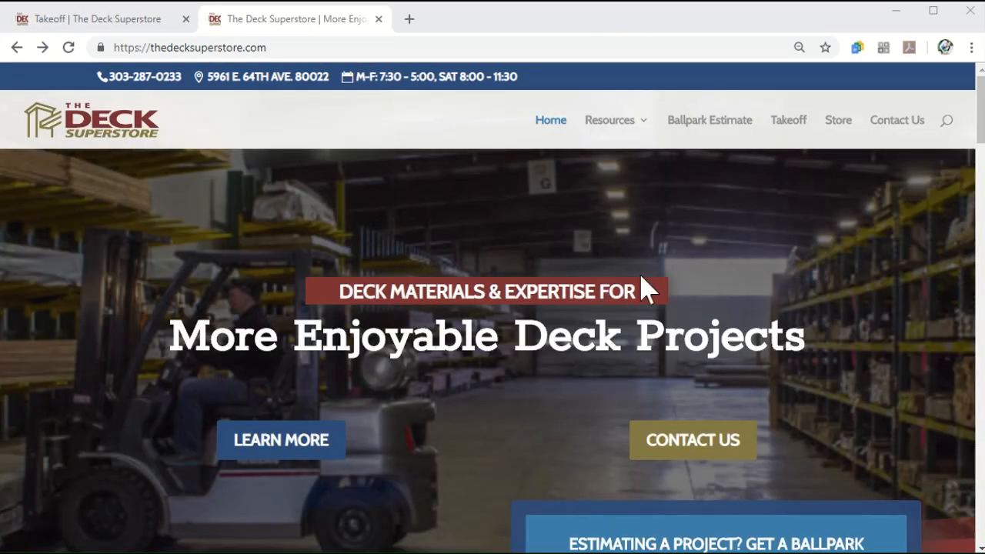
- Open the Takeoff page's project materials list form and try toggling the Show Ballpark Lines option off and on
{"action": "left_click", "coordinate": [793, 122]}
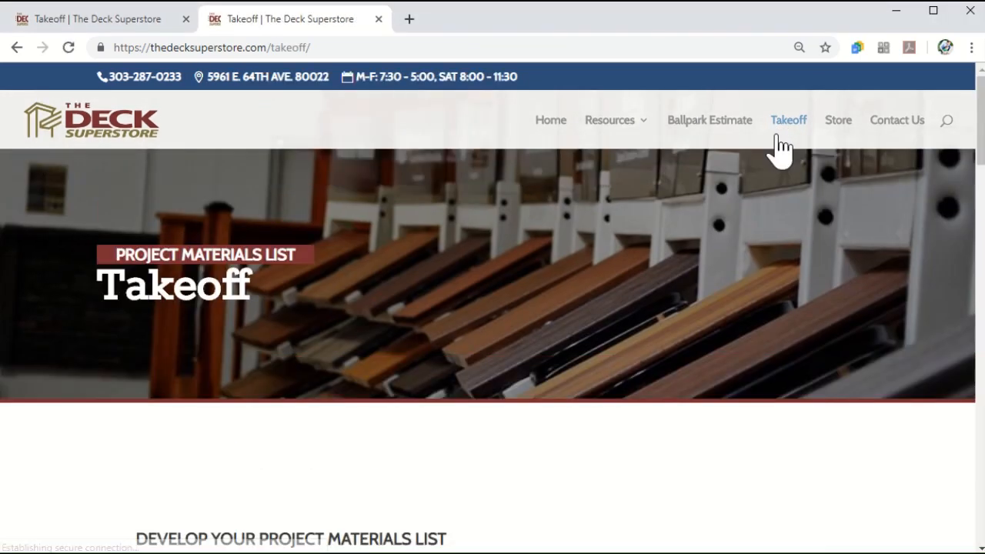
{"action": "scroll", "coordinate": [644, 334], "scroll_direction": "down", "scroll_amount": 3}
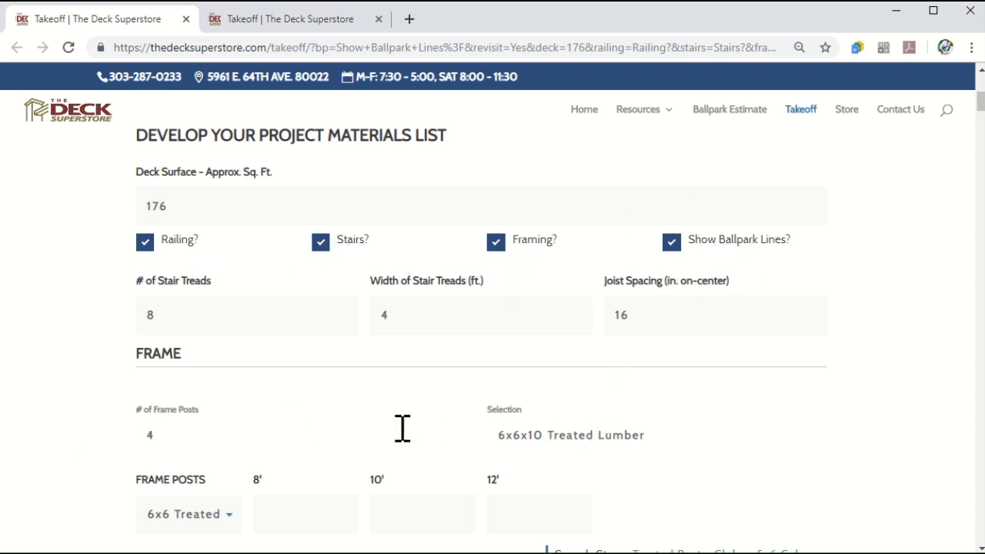
{"action": "left_click", "coordinate": [674, 247]}
{"action": "left_click", "coordinate": [672, 247]}
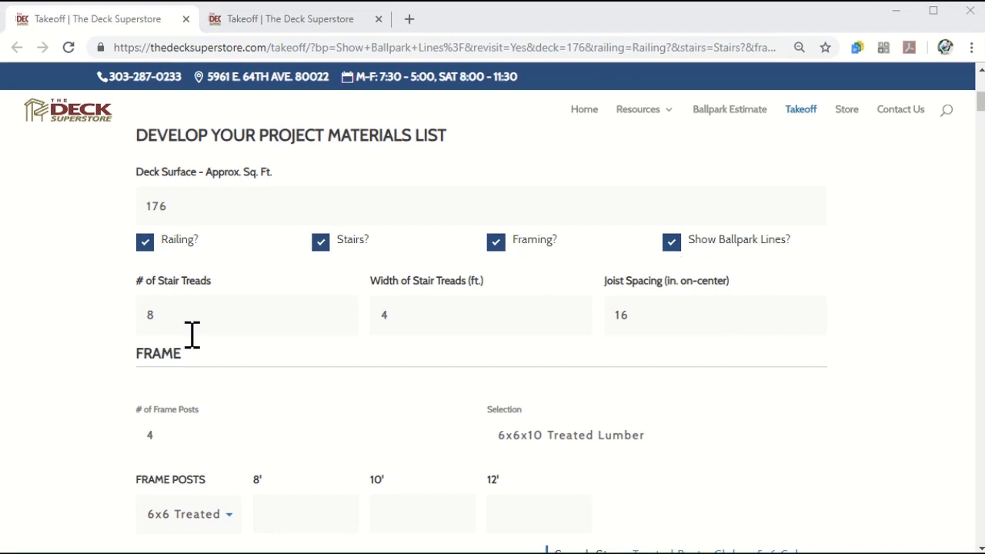
- Enter a quantity of 4 for the 8' 6x6 treated frame posts and 2 for the 16' 2x12 treated beams
{"action": "scroll", "coordinate": [48, 451], "scroll_direction": "down", "scroll_amount": 2}
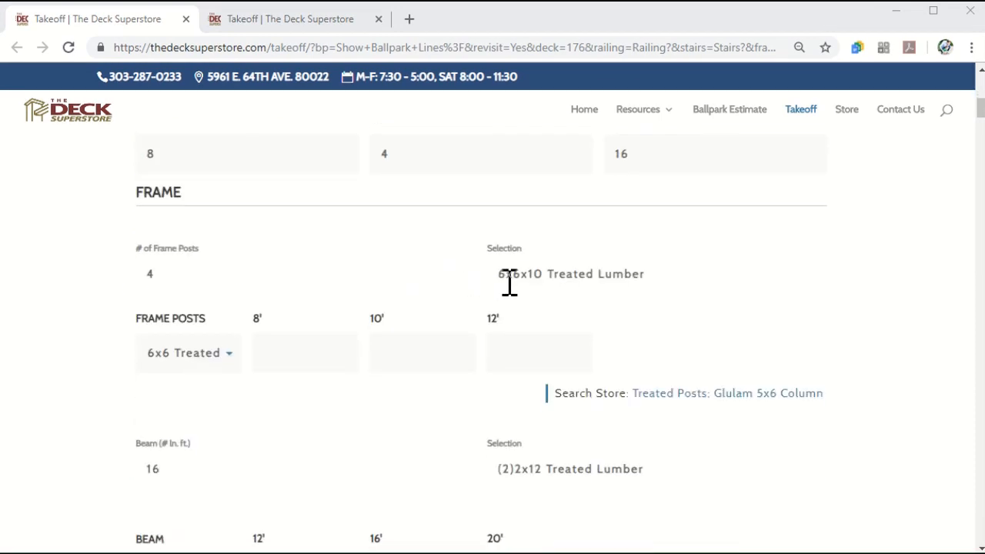
{"action": "left_click", "coordinate": [311, 353]}
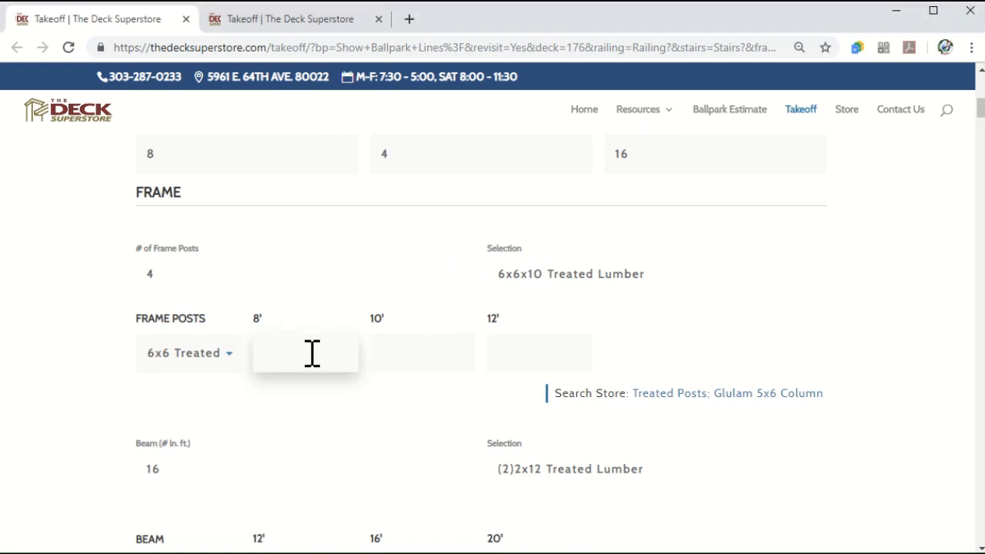
{"action": "type", "text": "4"}
{"action": "scroll", "coordinate": [290, 413], "scroll_direction": "down", "scroll_amount": 2}
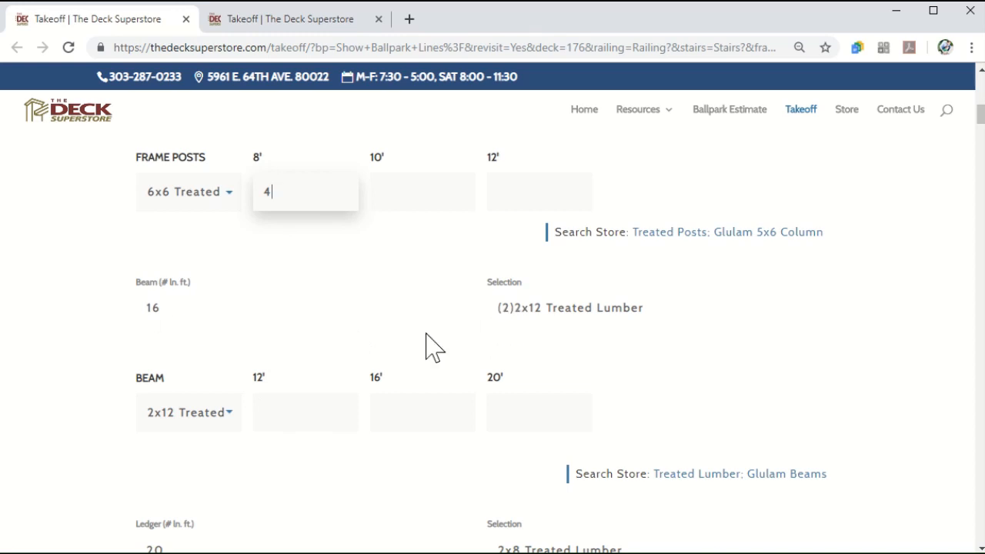
{"action": "left_click", "coordinate": [417, 407]}
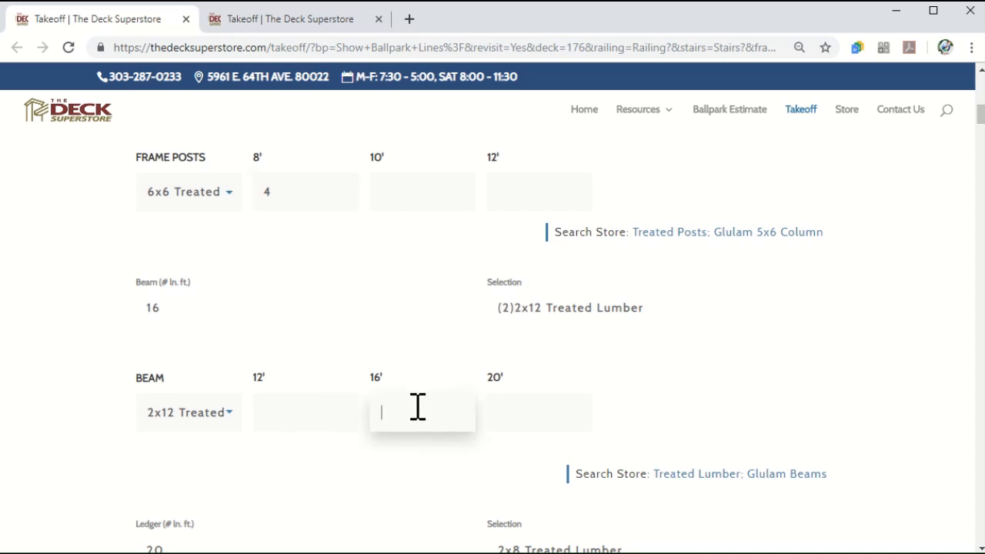
{"action": "type", "text": "2"}
- Try the 2x10, 2x8 and 2x12 Treated options for the ledger, perimeter and joists lumber
{"action": "scroll", "coordinate": [412, 415], "scroll_direction": "down", "scroll_amount": 4}
{"action": "left_click", "coordinate": [209, 480]}
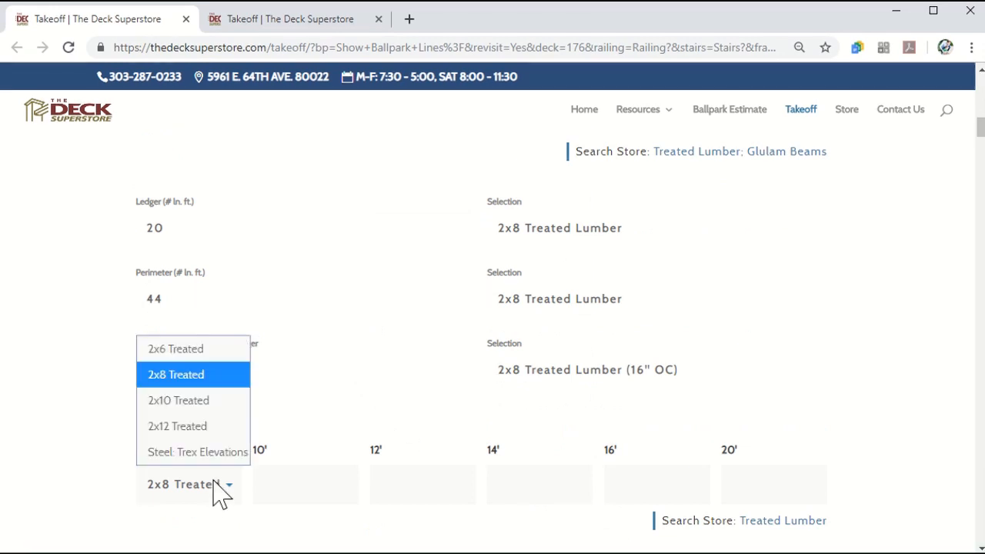
{"action": "left_click", "coordinate": [192, 402]}
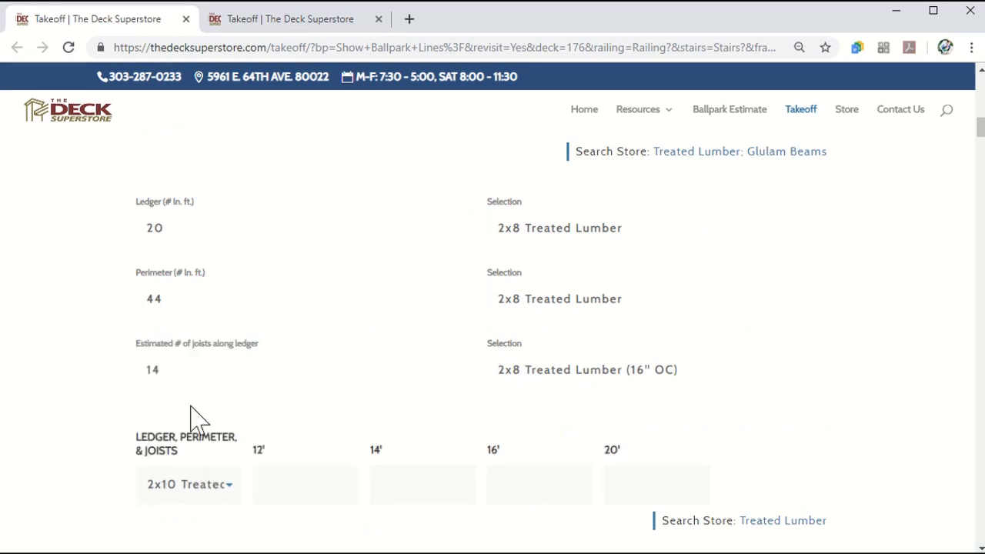
{"action": "left_click", "coordinate": [192, 485]}
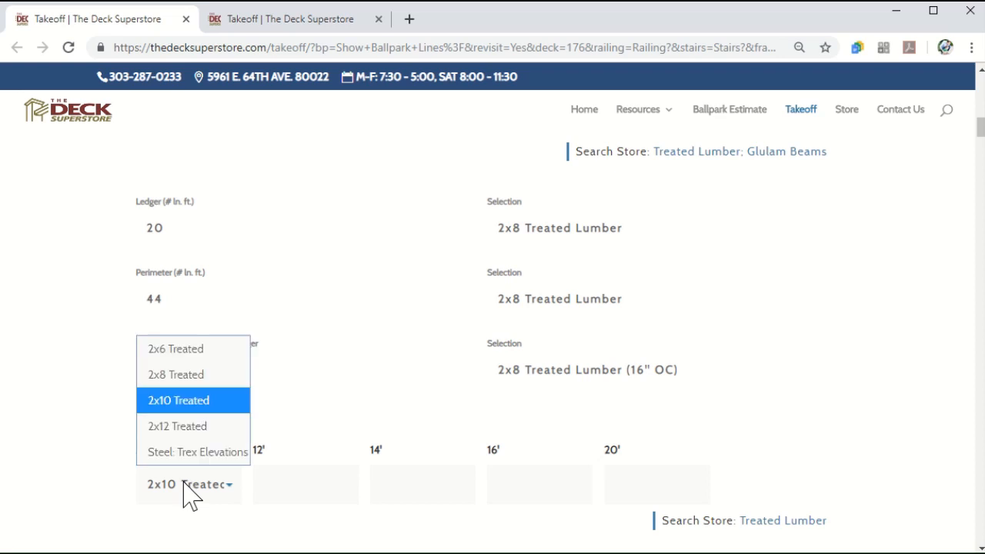
{"action": "left_click", "coordinate": [195, 383]}
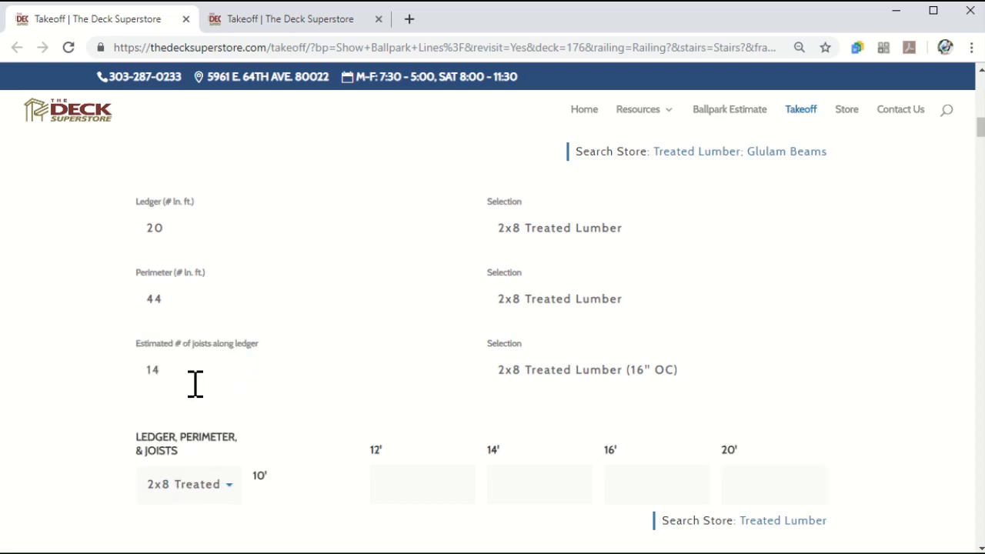
{"action": "left_click", "coordinate": [183, 485]}
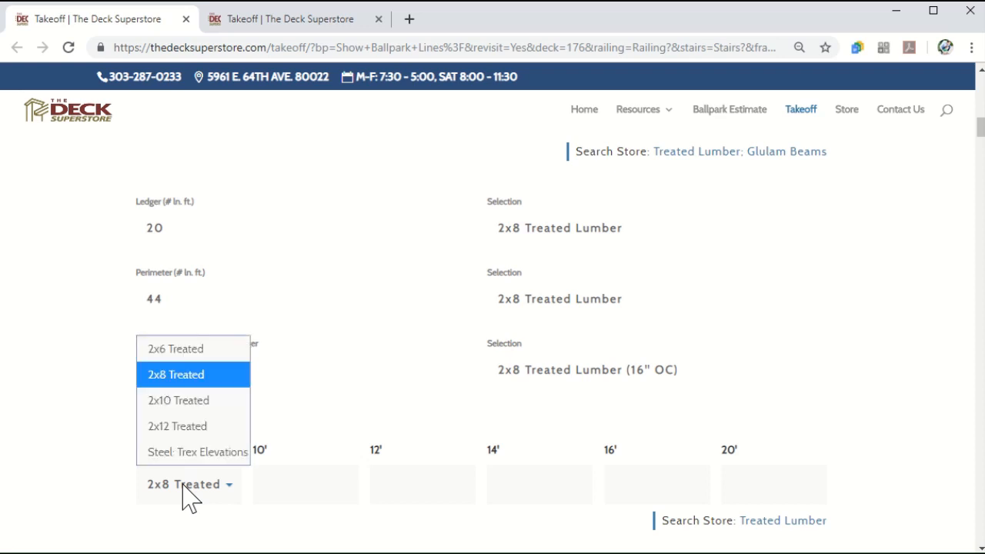
{"action": "left_click", "coordinate": [188, 402]}
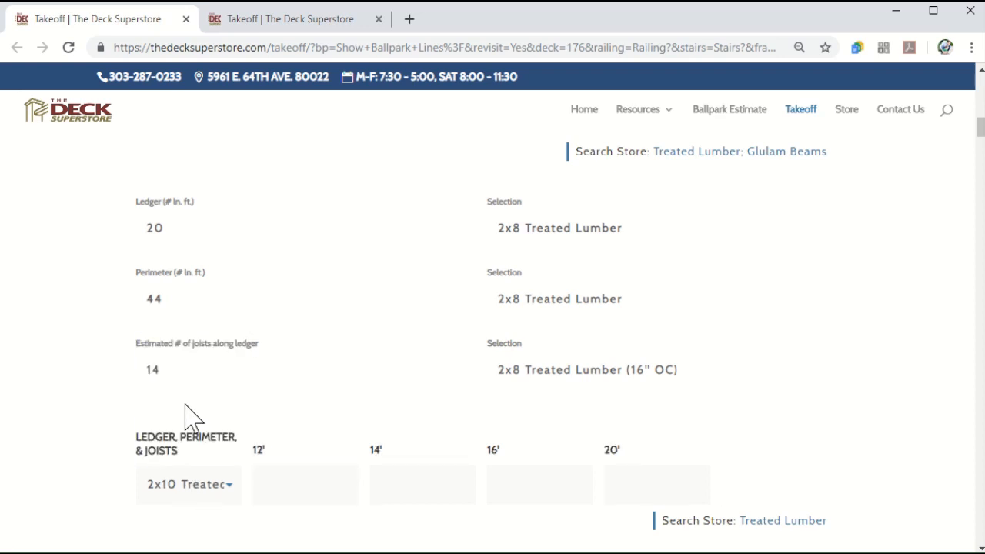
{"action": "left_click", "coordinate": [182, 486]}
{"action": "left_click", "coordinate": [188, 436]}
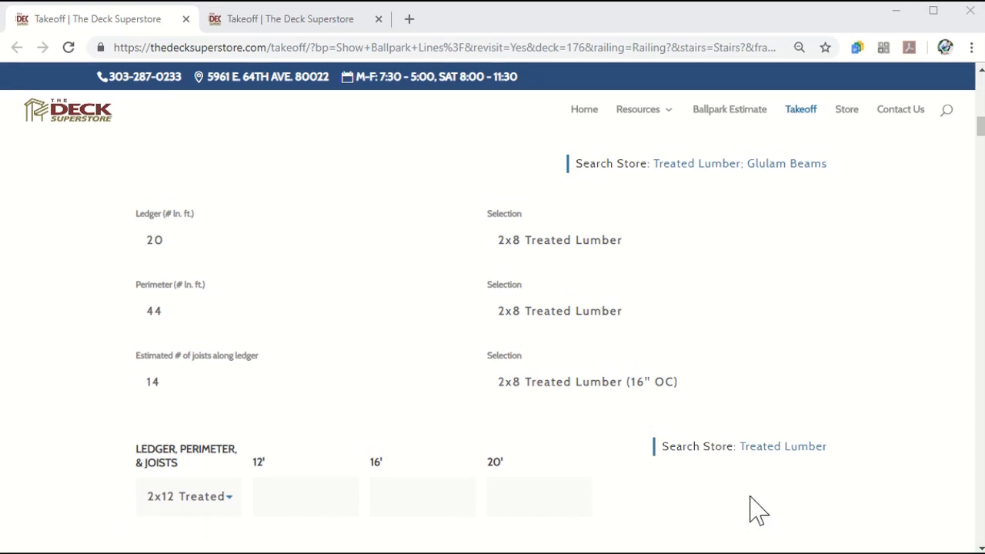
- Look up the 2x8x10' board in the store's Treated Lumber section and check its stock availability
{"action": "left_click", "coordinate": [783, 455]}
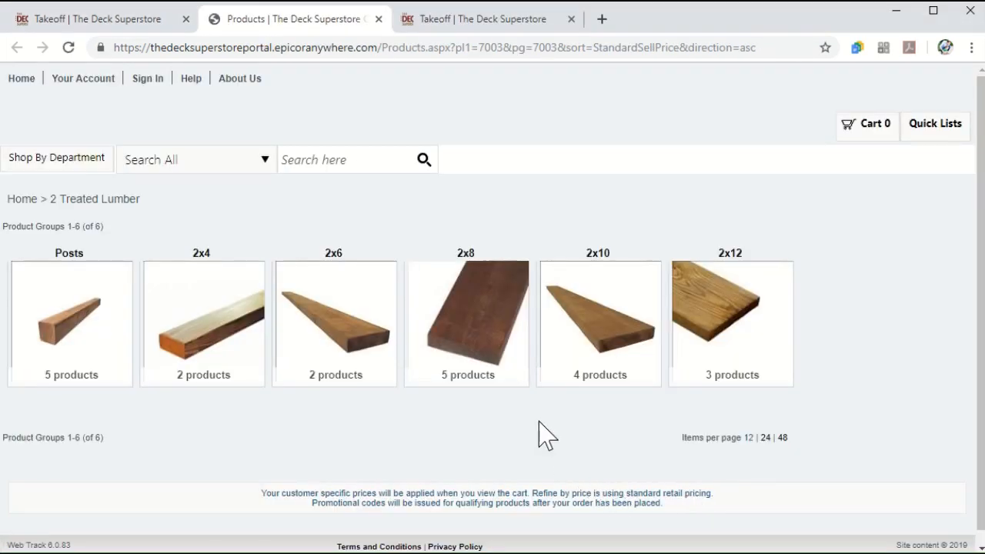
{"action": "left_click", "coordinate": [502, 381]}
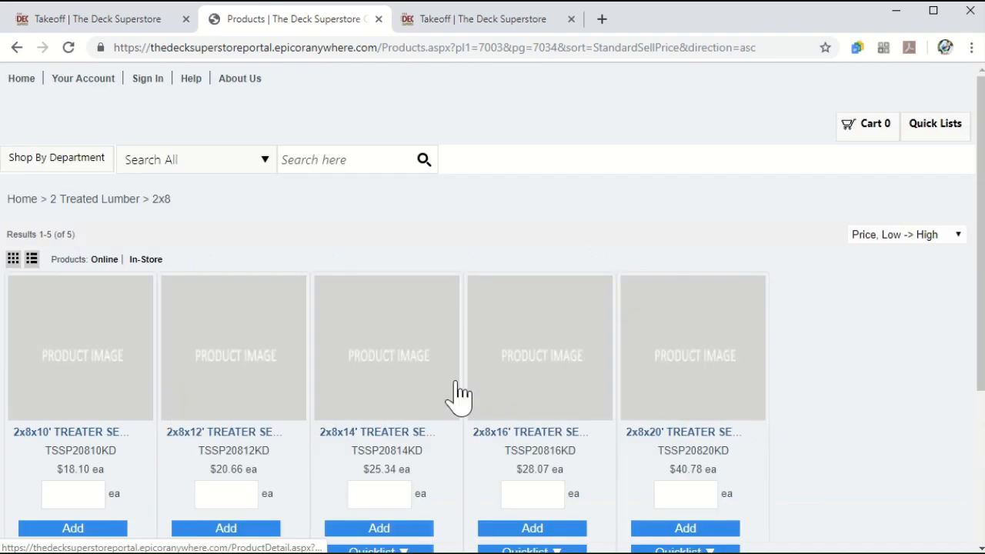
{"action": "left_click", "coordinate": [86, 398]}
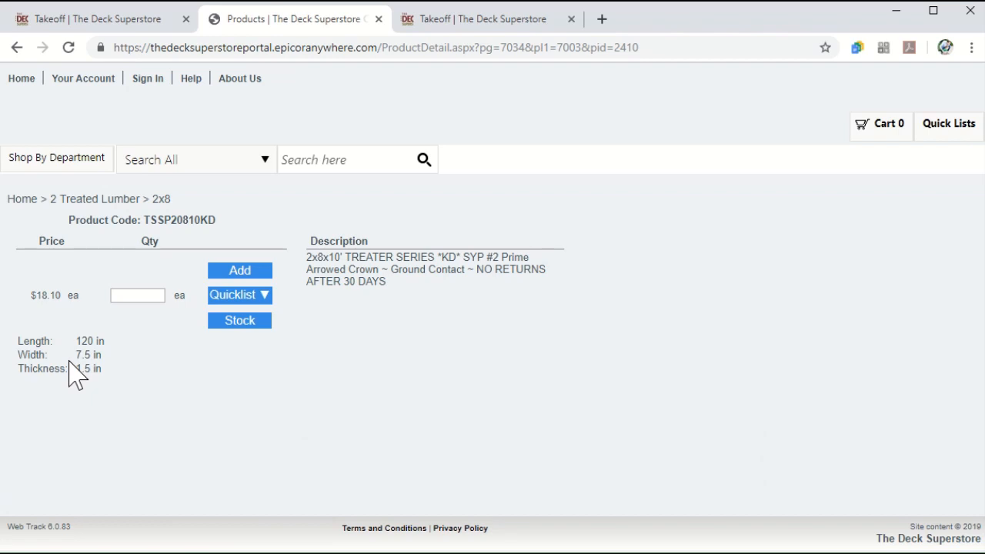
{"action": "left_click", "coordinate": [239, 322]}
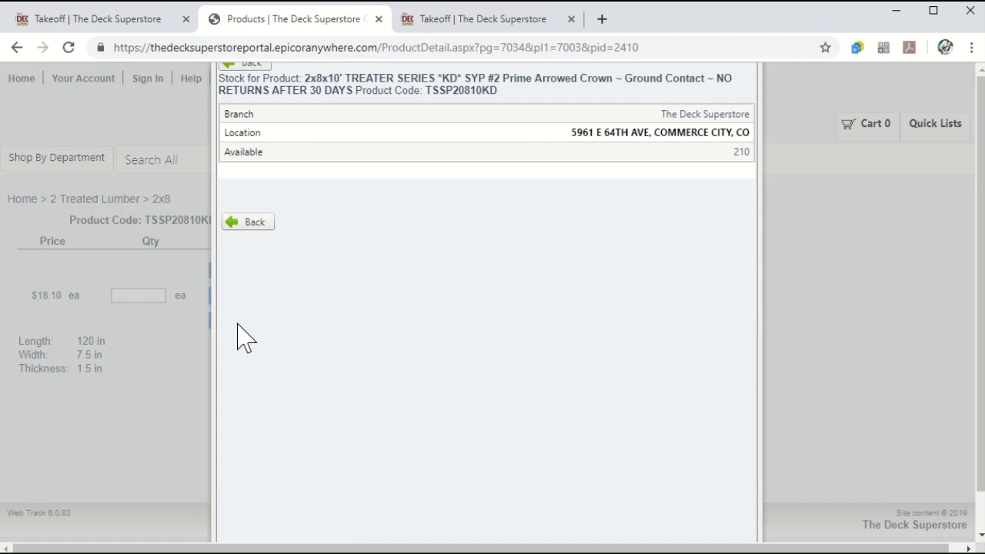
{"action": "left_click", "coordinate": [246, 224]}
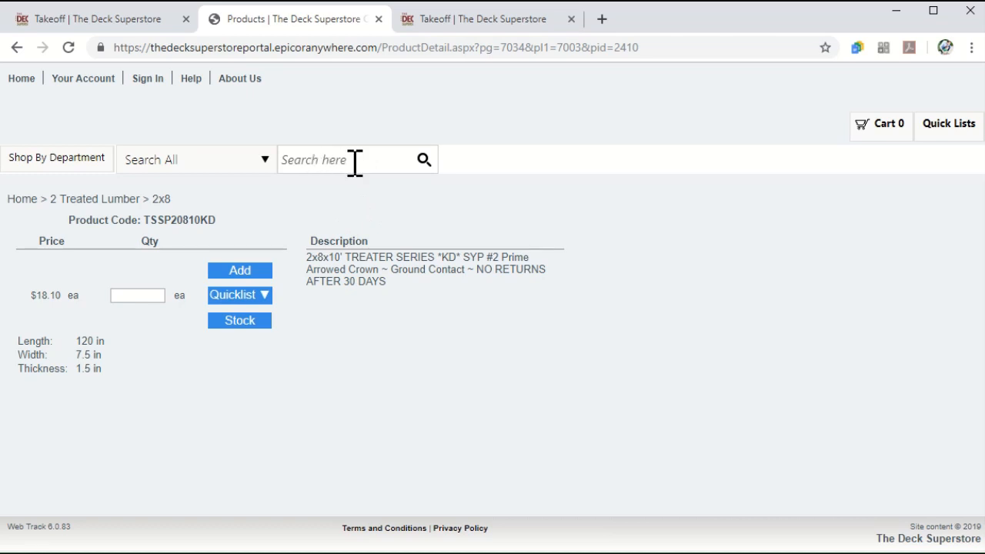
- Browse the online store's Decking/Fascia department
{"action": "mouse_move", "coordinate": [91, 161]}
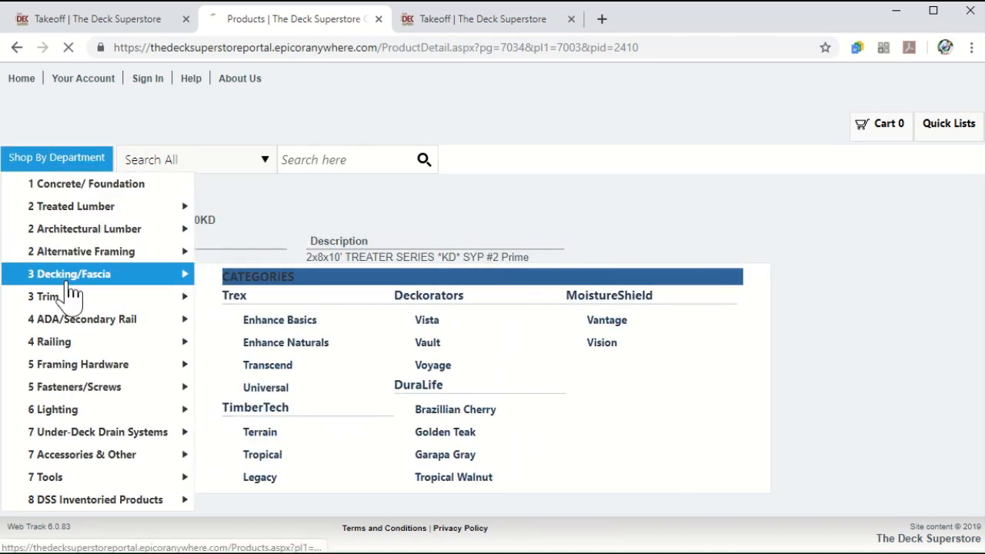
{"action": "left_click", "coordinate": [70, 280]}
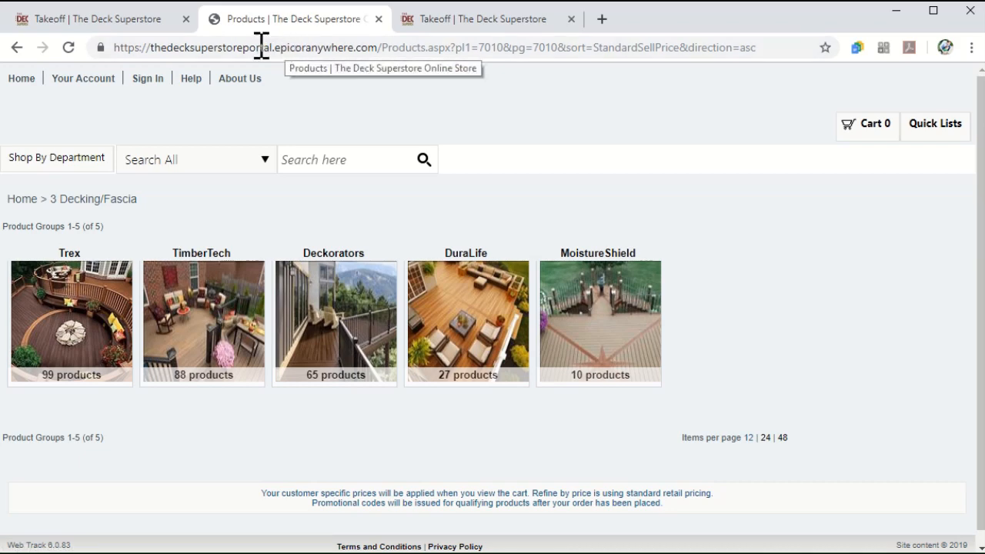
- Return to the Takeoff form and set the ledger, perimeter and joists lumber to 2x8 Treated
{"action": "left_click", "coordinate": [91, 24]}
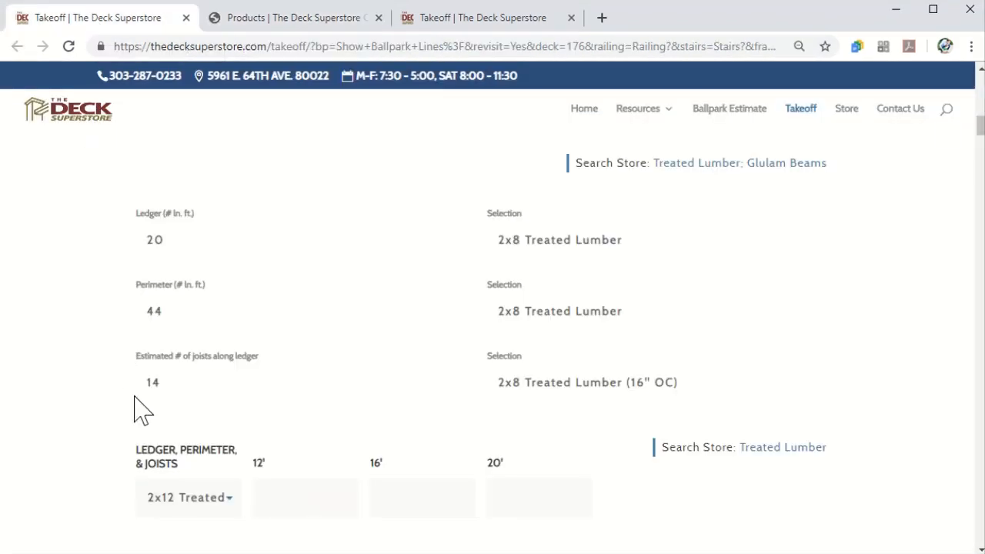
{"action": "left_click", "coordinate": [206, 497]}
{"action": "left_click", "coordinate": [205, 394]}
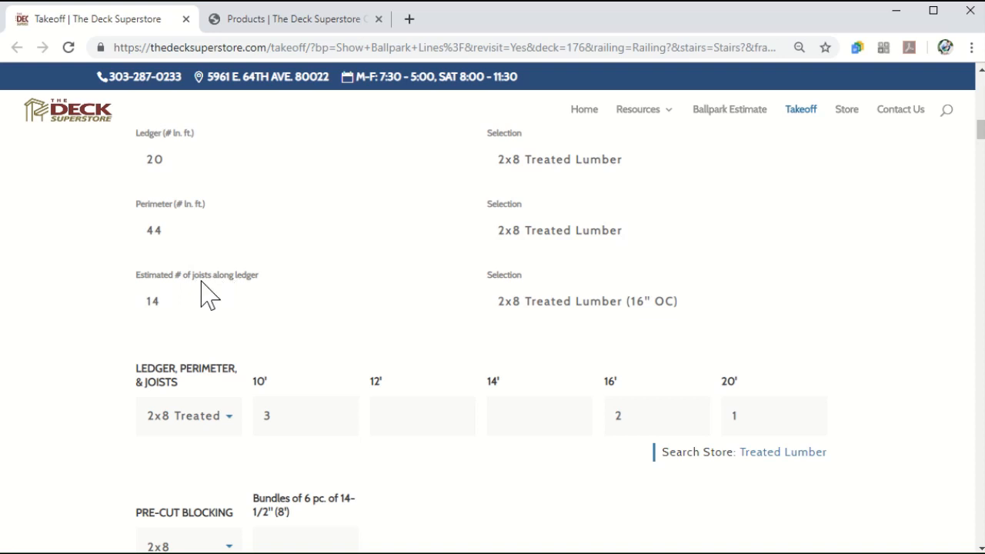
- Set the joist spacing to 12 inches on-center and check the estimated number of joists along the ledger
{"action": "scroll", "coordinate": [295, 325], "scroll_direction": "up", "scroll_amount": 10}
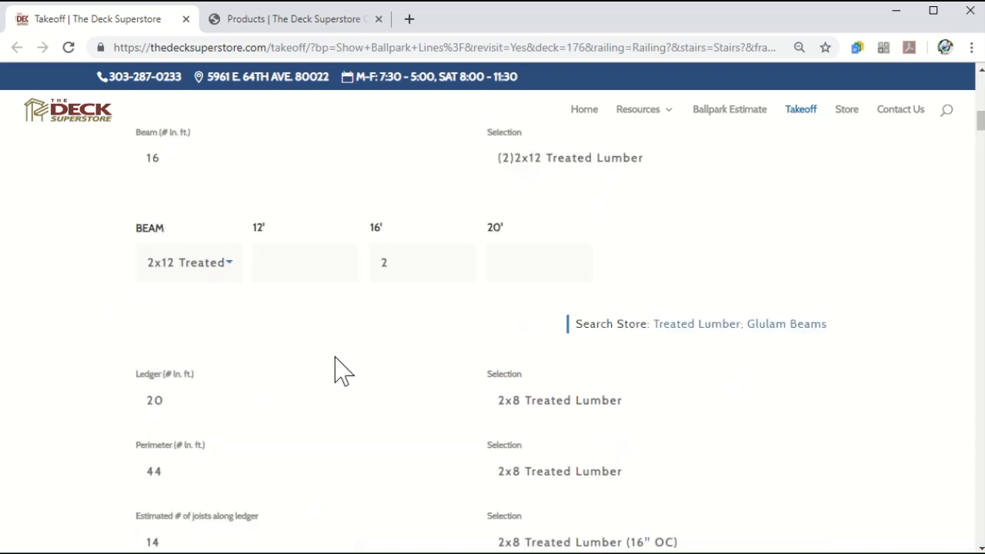
{"action": "scroll", "coordinate": [346, 377], "scroll_direction": "up", "scroll_amount": 3}
{"action": "left_click_drag", "start_coordinate": [643, 410], "coordinate": [615, 407]}
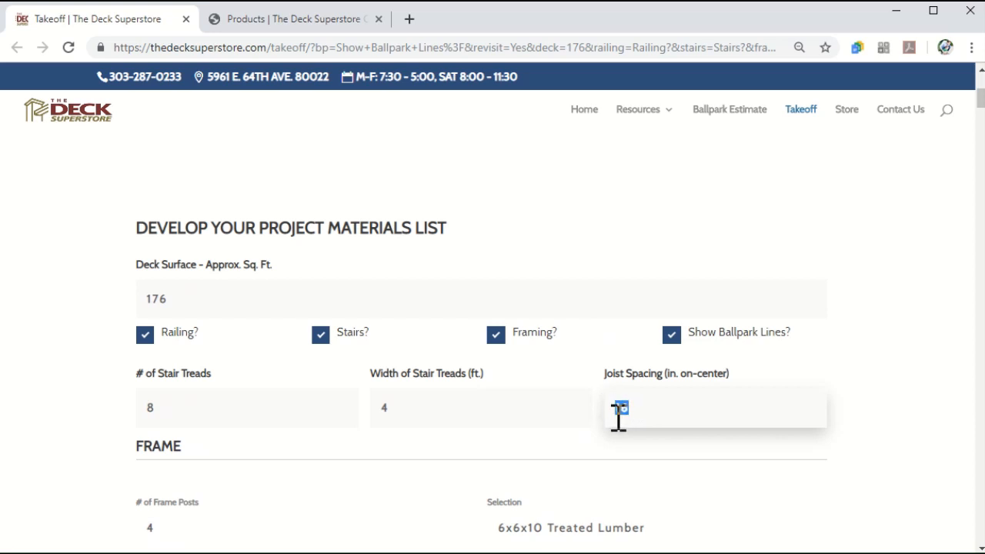
{"action": "type", "text": "12"}
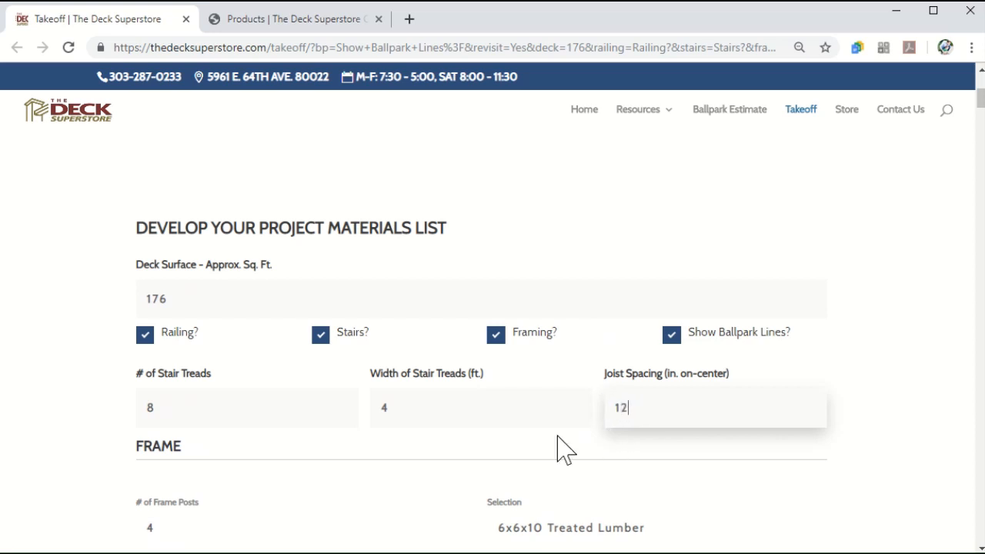
{"action": "scroll", "coordinate": [385, 440], "scroll_direction": "down", "scroll_amount": 4}
{"action": "scroll", "coordinate": [370, 442], "scroll_direction": "down", "scroll_amount": 6}
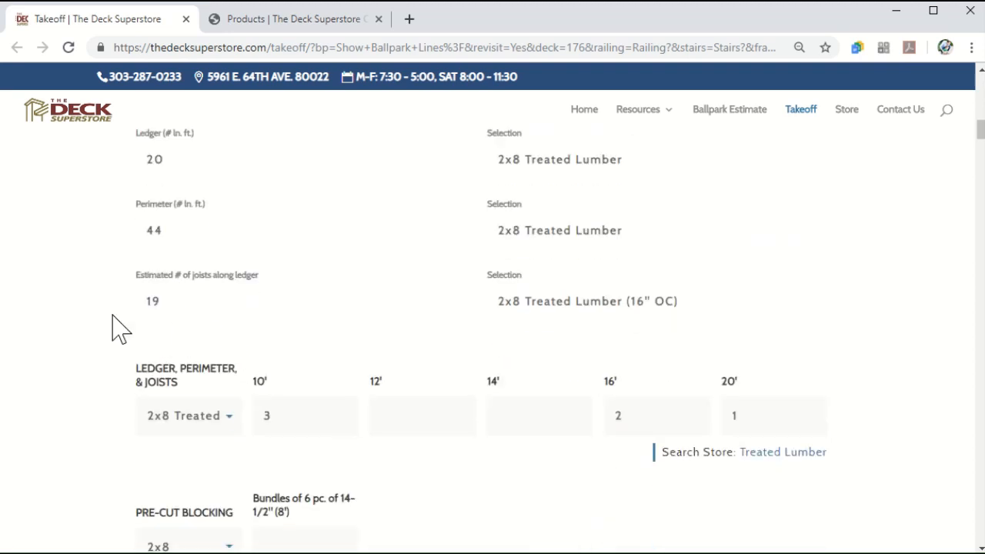
- Restore the joist spacing to 16 inches on-center
{"action": "scroll", "coordinate": [119, 329], "scroll_direction": "up", "scroll_amount": 2}
{"action": "scroll", "coordinate": [813, 341], "scroll_direction": "up", "scroll_amount": 7}
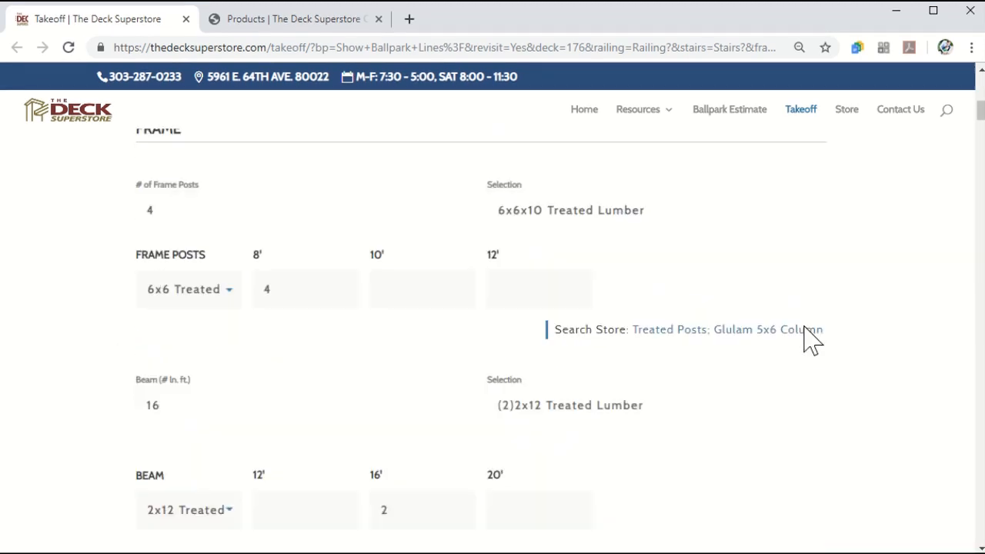
{"action": "scroll", "coordinate": [784, 347], "scroll_direction": "up", "scroll_amount": 2}
{"action": "left_click", "coordinate": [618, 368]}
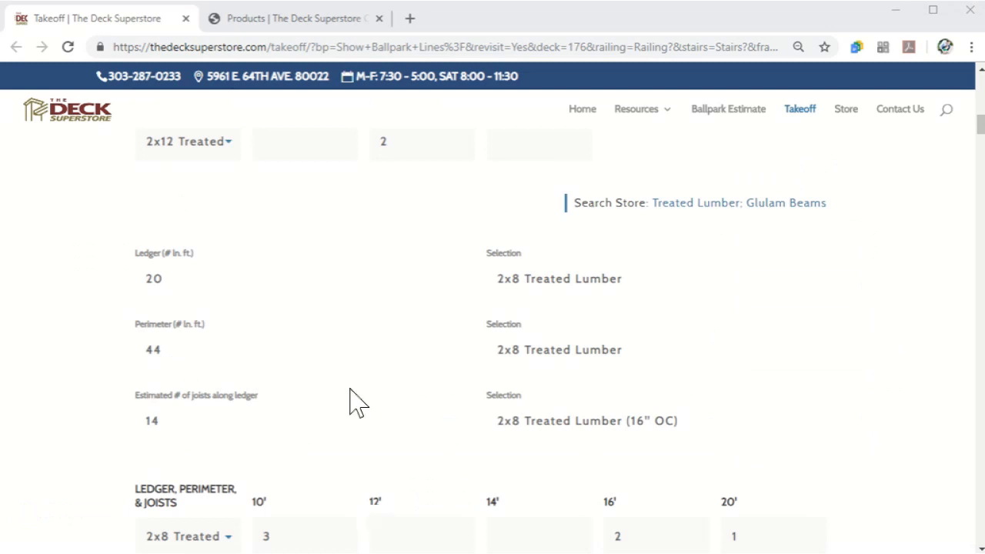
- Set the quantity of 10' 2x8 treated boards for the ledger, perimeter and joists to 14
{"action": "scroll", "coordinate": [246, 389], "scroll_direction": "down", "scroll_amount": 2}
{"action": "left_click_drag", "start_coordinate": [273, 377], "coordinate": [263, 377]}
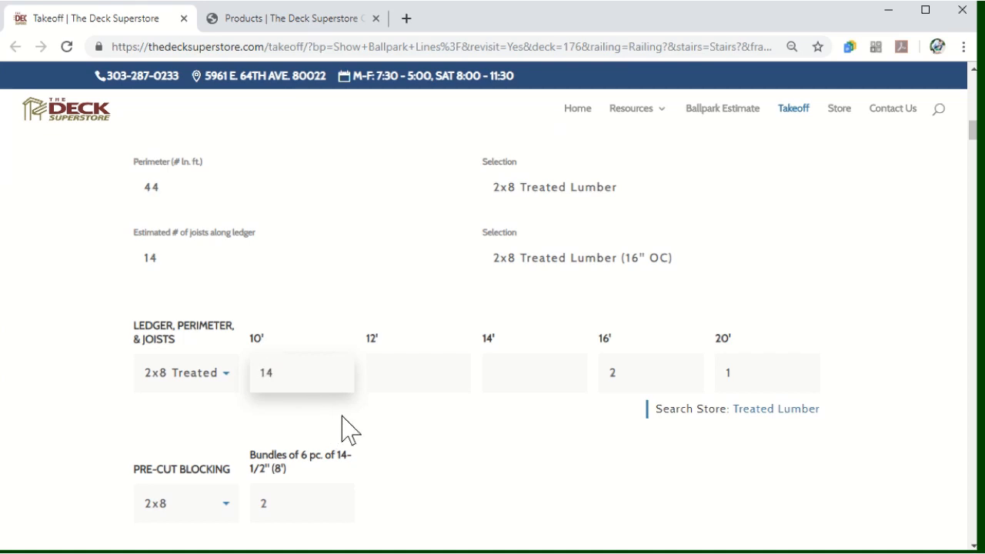
{"action": "left_click", "coordinate": [391, 463]}
{"action": "scroll", "coordinate": [421, 492], "scroll_direction": "down", "scroll_amount": 1}
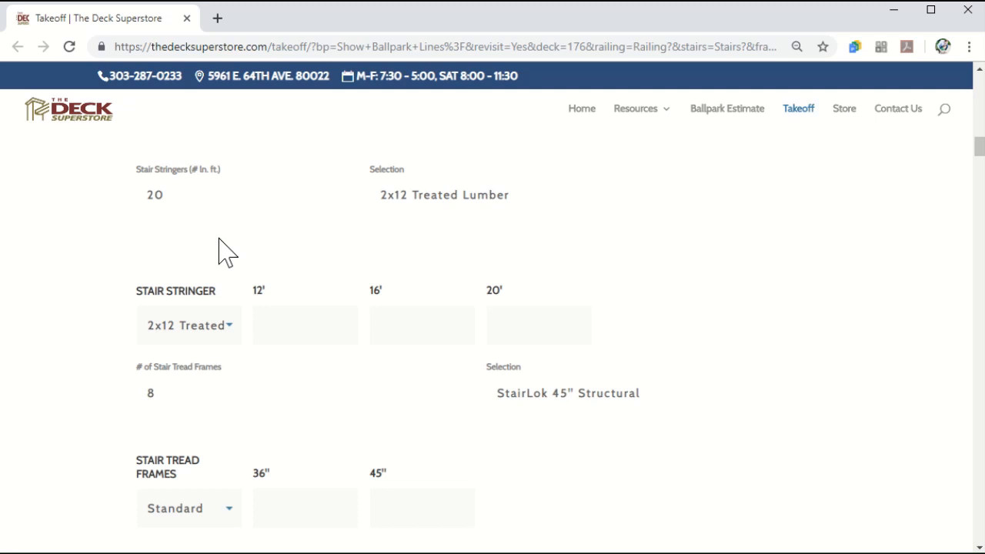
- Enter a quantity of 2 for the 12' 2x12 treated stair stringers and 8 for the 45" standard stair tread frames
{"action": "left_click", "coordinate": [273, 324]}
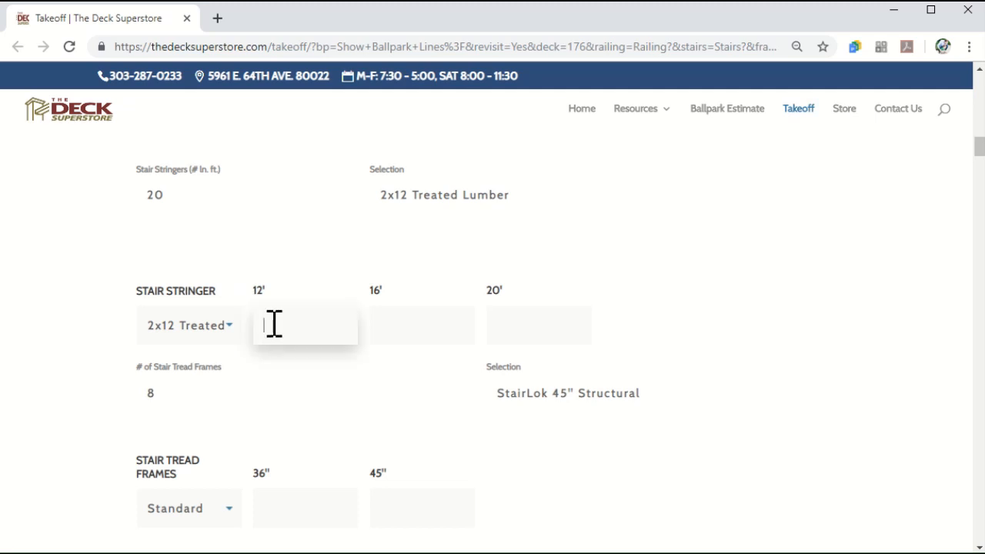
{"action": "type", "text": "2"}
{"action": "left_click", "coordinate": [235, 407]}
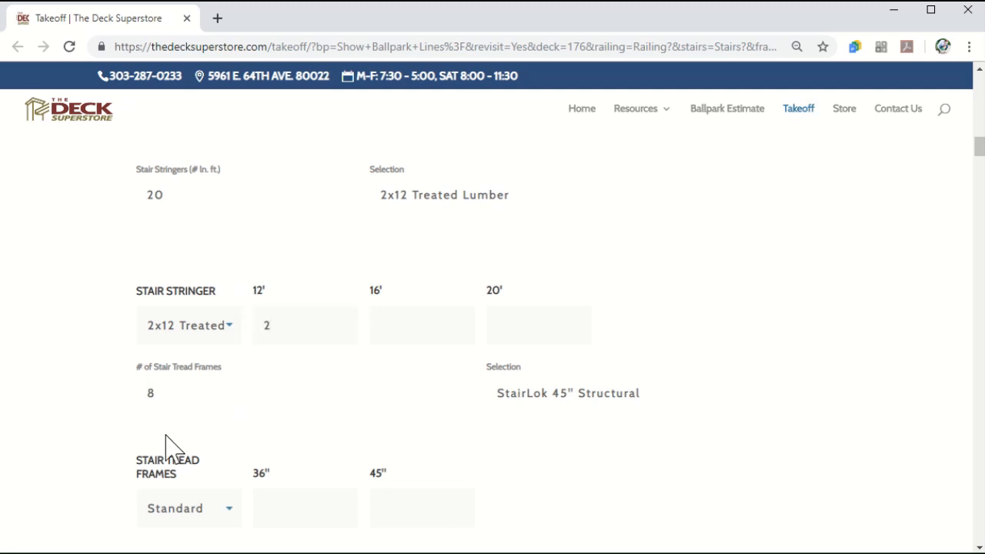
{"action": "left_click", "coordinate": [430, 517]}
{"action": "type", "text": "8"}
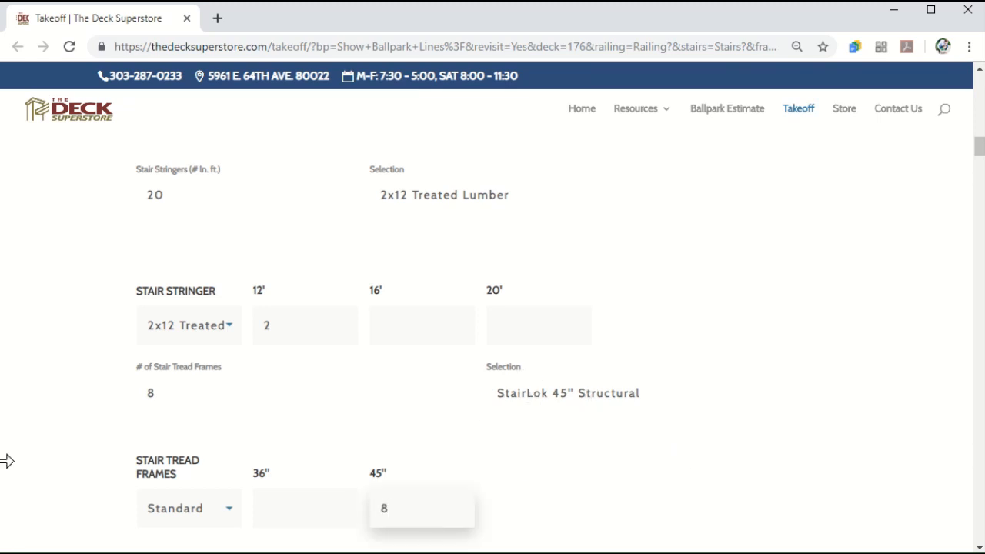
{"action": "scroll", "coordinate": [131, 402], "scroll_direction": "down", "scroll_amount": 5}
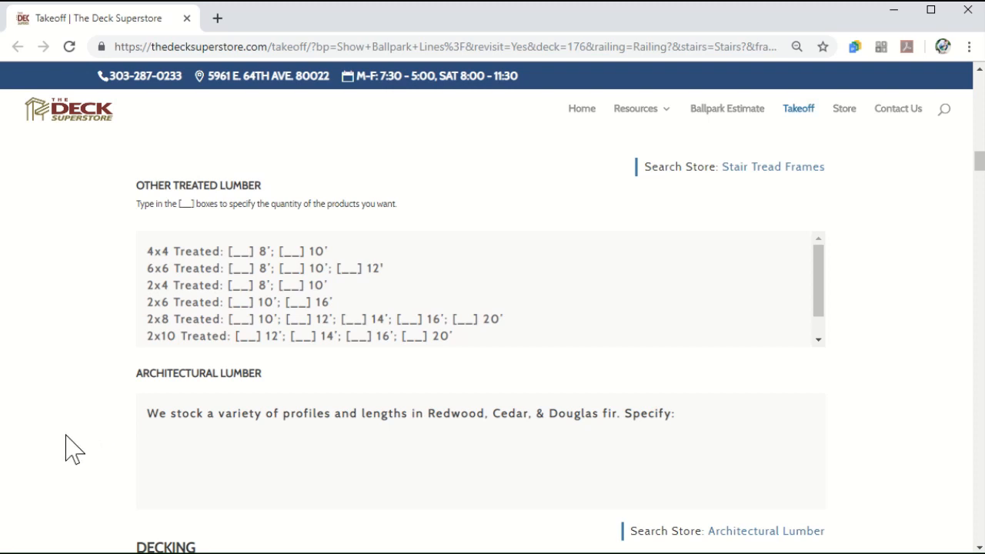
- Enter TimberTech Legacy Tigerwood decking quantities of 9 for 20' grooved, 13 for 16' grooved and 5 for 16' square-edged boards
{"action": "scroll", "coordinate": [61, 446], "scroll_direction": "down", "scroll_amount": 3}
{"action": "scroll", "coordinate": [73, 420], "scroll_direction": "down", "scroll_amount": 2}
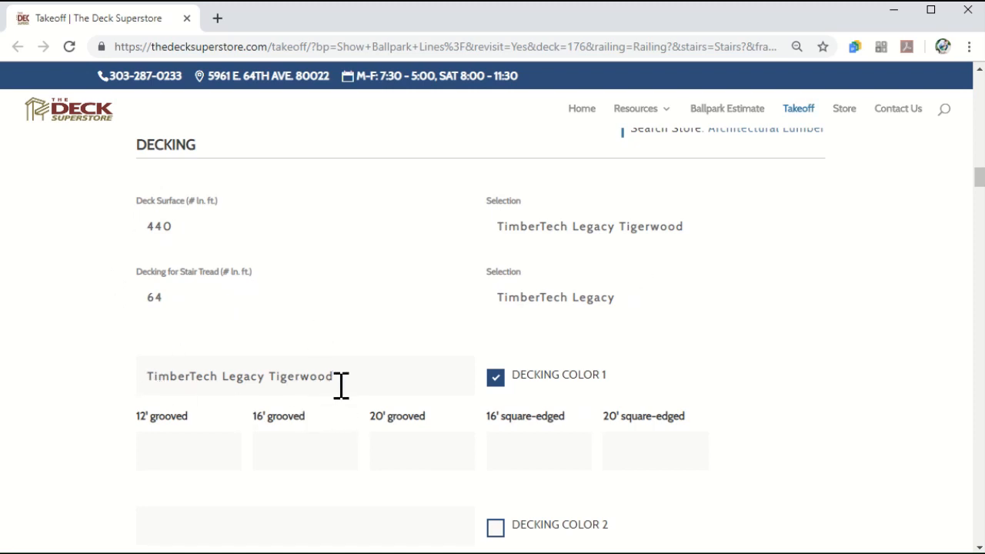
{"action": "left_click", "coordinate": [392, 460]}
{"action": "type", "text": "9"}
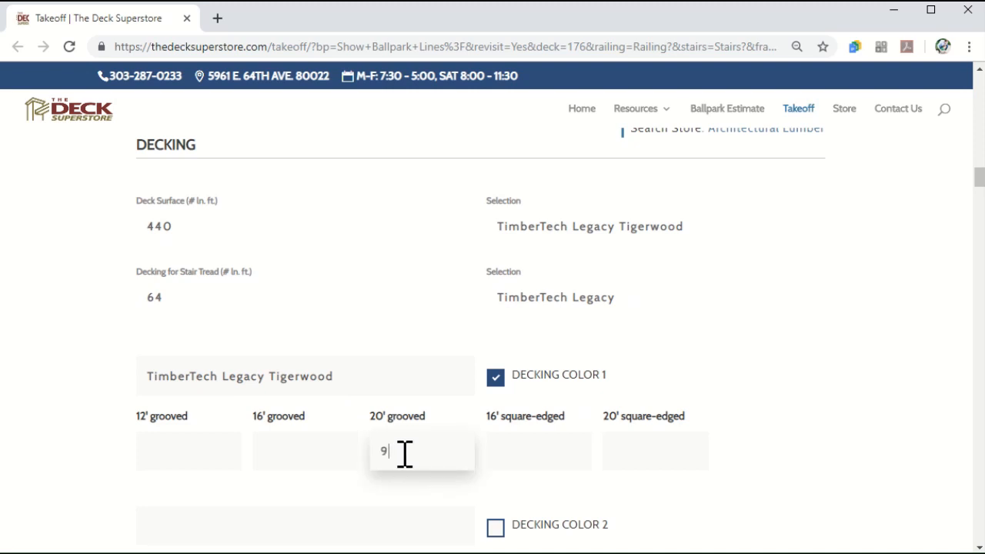
{"action": "left_click", "coordinate": [317, 451]}
{"action": "type", "text": "13"}
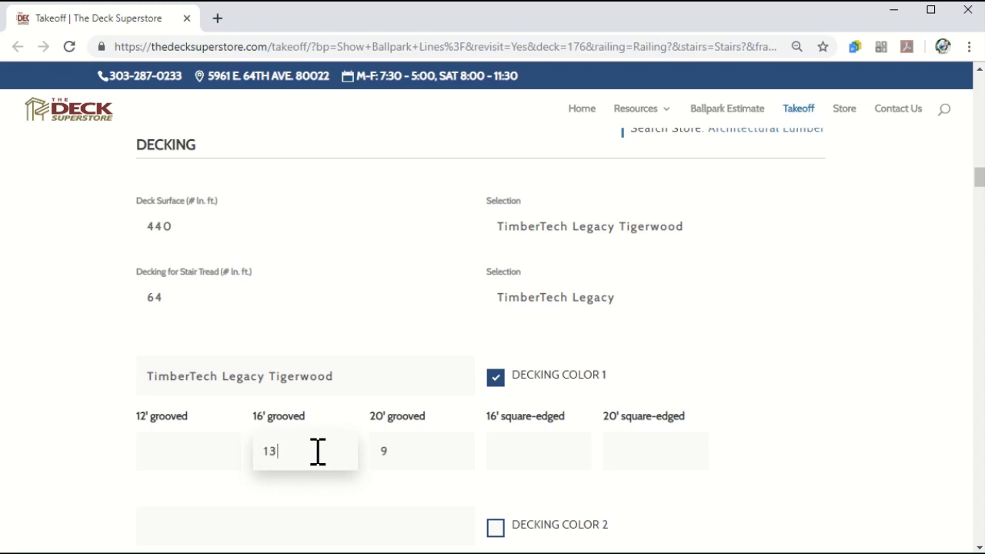
{"action": "left_click", "coordinate": [520, 452]}
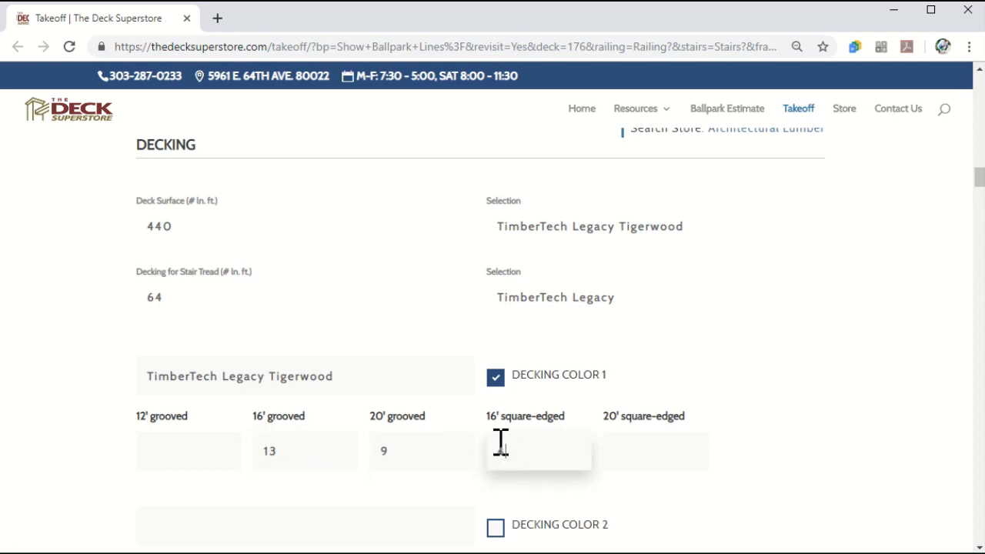
{"action": "type", "text": "4"}
{"action": "key", "text": "BackSpace"}
{"action": "type", "text": "5"}
{"action": "left_click", "coordinate": [191, 342]}
{"action": "scroll", "coordinate": [170, 515], "scroll_direction": "down", "scroll_amount": 1}
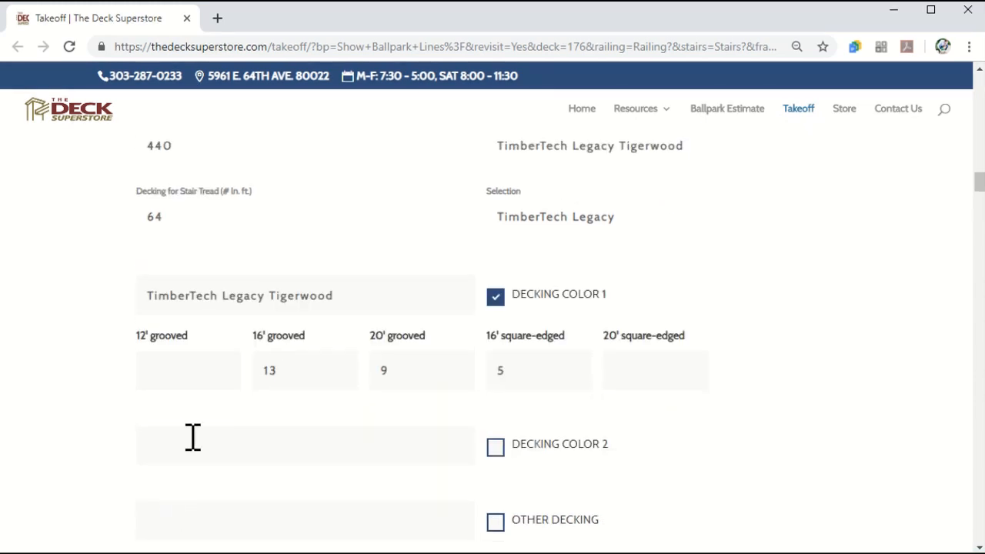
- Try enabling Decking Color 2 with the color name Mocha, and remove that second color again
{"action": "scroll", "coordinate": [377, 423], "scroll_direction": "down", "scroll_amount": 1}
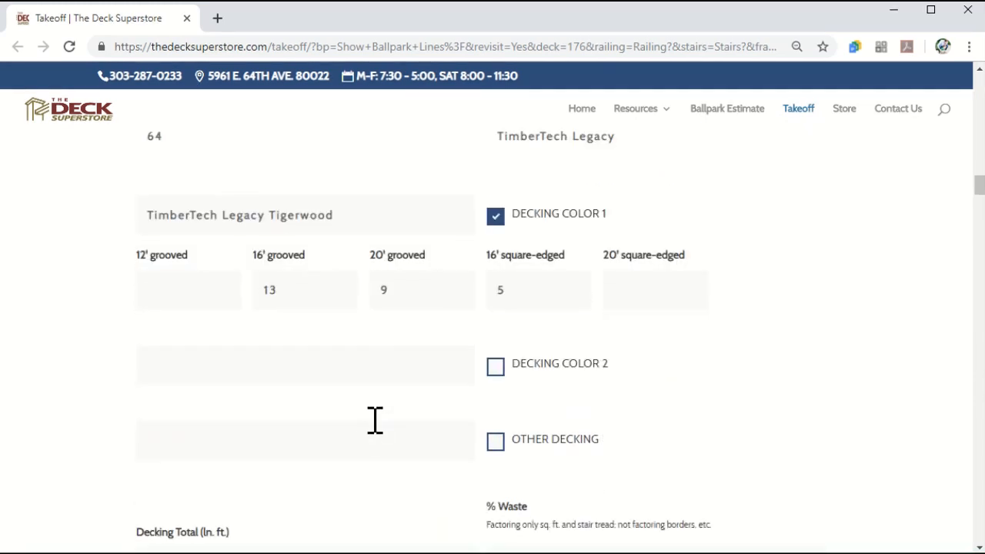
{"action": "left_click", "coordinate": [495, 367]}
{"action": "left_click", "coordinate": [347, 366]}
{"action": "type", "text": "Mocha"}
{"action": "key", "text": "BackSpace"}
{"action": "key", "text": "BackSpace"}
{"action": "key", "text": "BackSpace"}
{"action": "key", "text": "BackSpace"}
{"action": "key", "text": "BackSpace"}
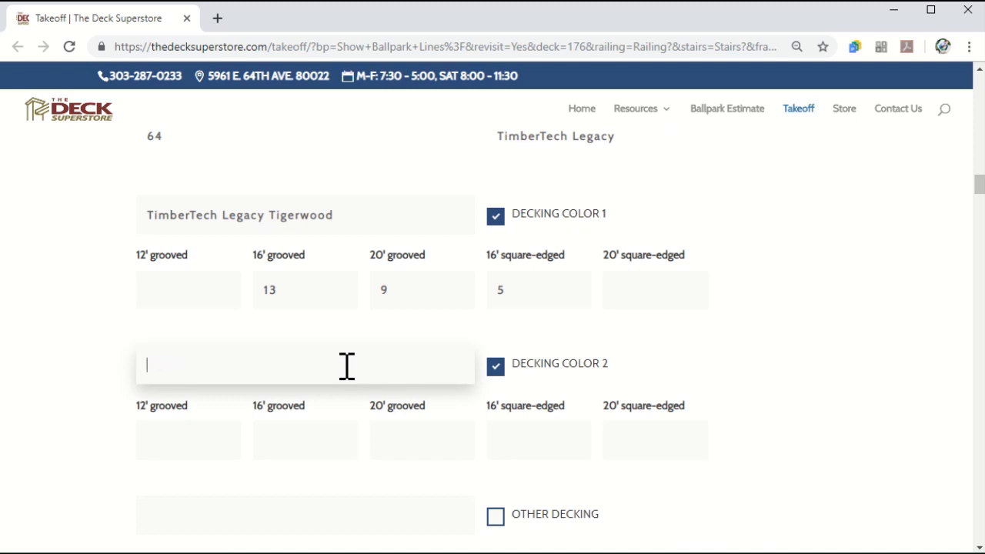
{"action": "left_click", "coordinate": [497, 367]}
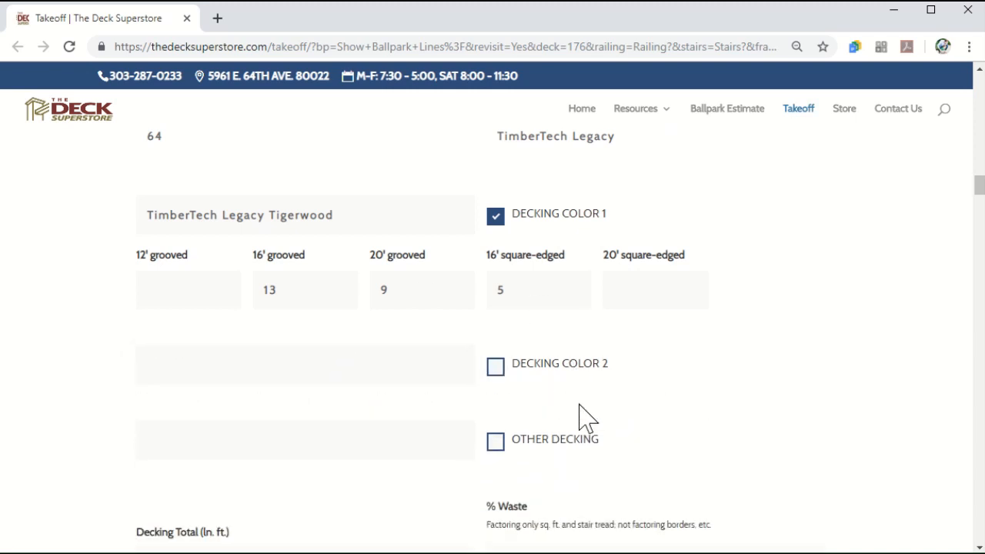
- Try enabling the Other Decking option to show its quantity and length fields, and disable it again
{"action": "scroll", "coordinate": [584, 418], "scroll_direction": "down", "scroll_amount": 1}
{"action": "left_click", "coordinate": [496, 361]}
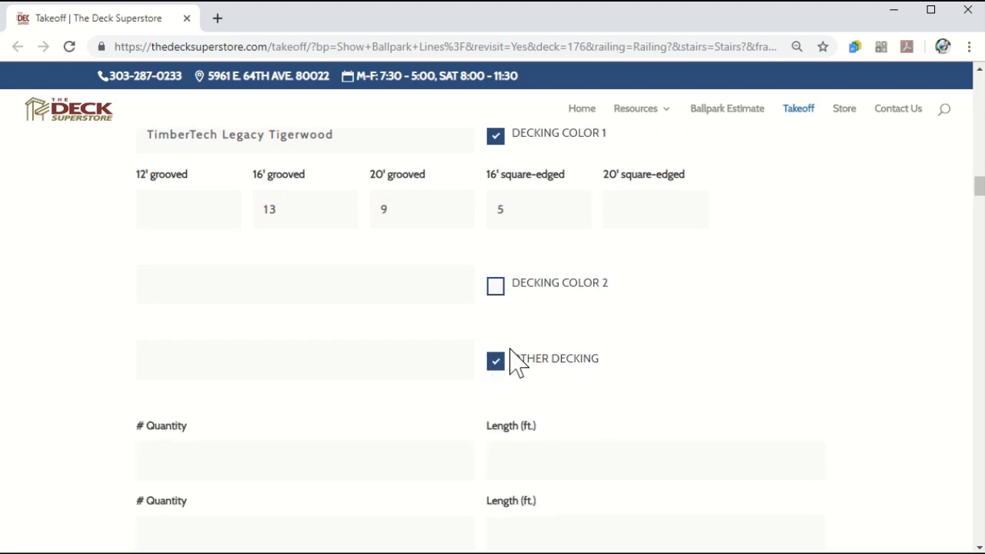
{"action": "scroll", "coordinate": [510, 373], "scroll_direction": "down", "scroll_amount": 2}
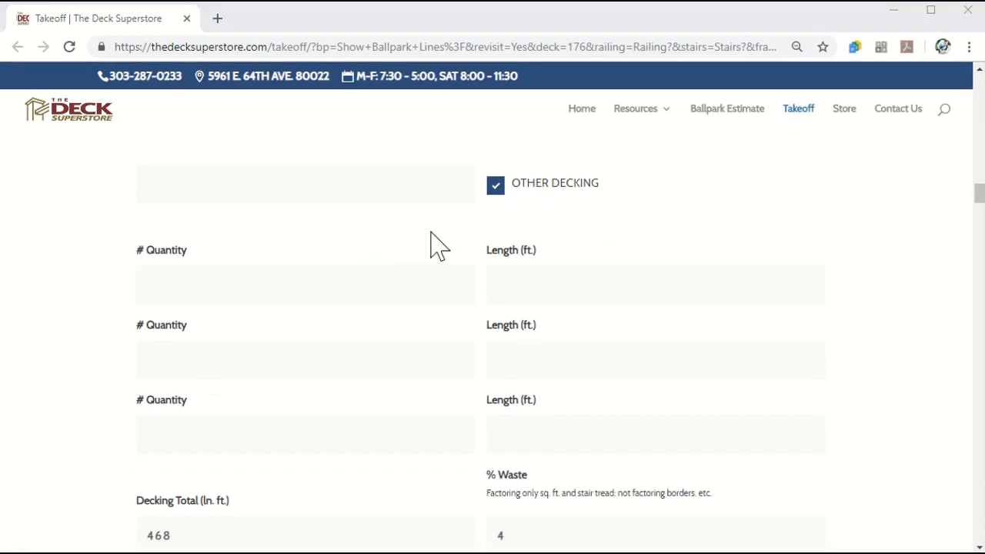
{"action": "left_click", "coordinate": [493, 186]}
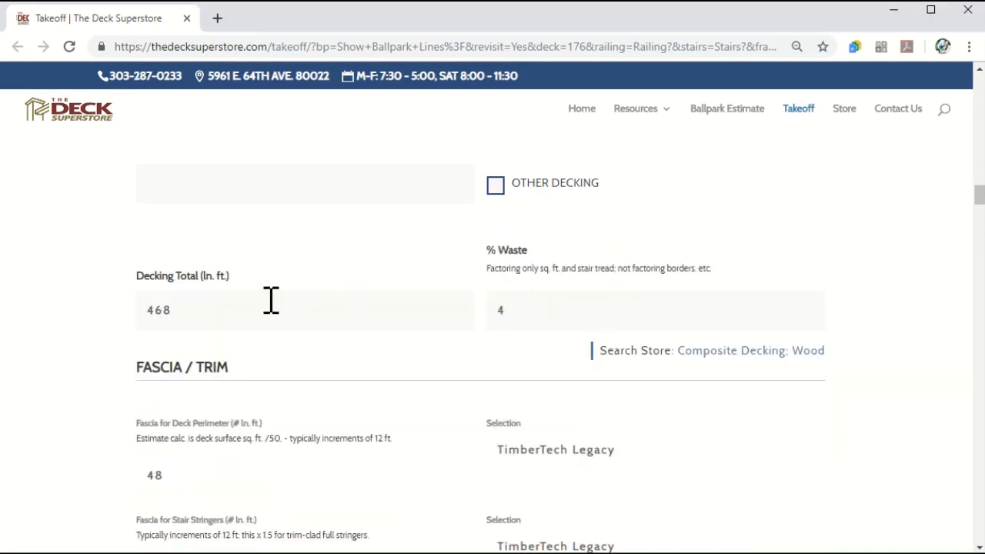
- Enter TimberTech Legacy fascia quantities of 6 for the 1x12x12' boards and 3 for the 1x8x12' boards
{"action": "scroll", "coordinate": [235, 323], "scroll_direction": "up", "scroll_amount": 3}
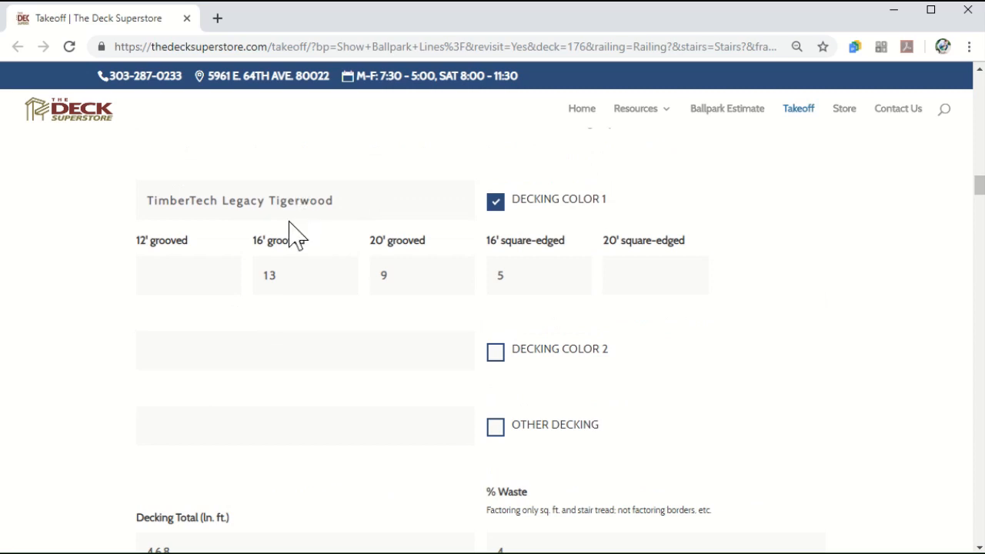
{"action": "scroll", "coordinate": [477, 488], "scroll_direction": "down", "scroll_amount": 1}
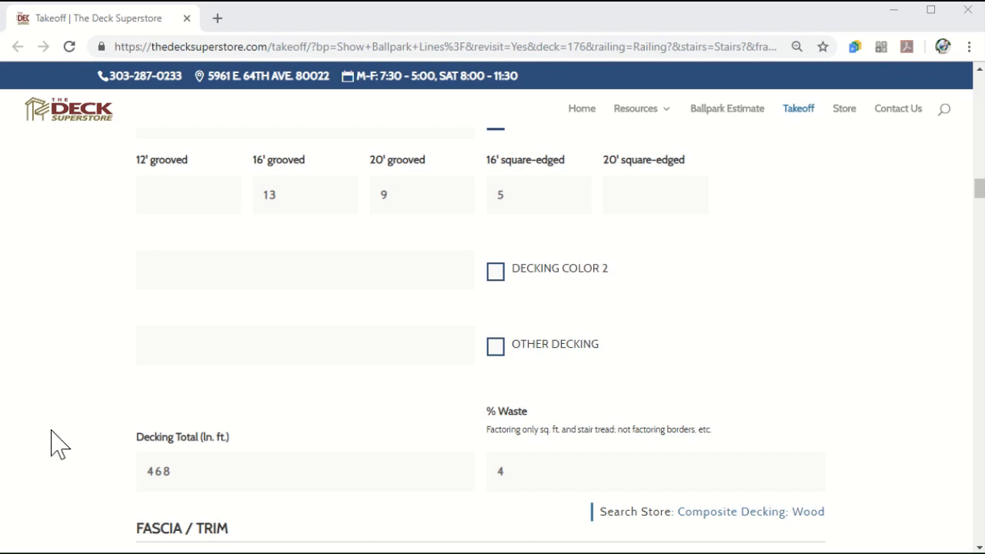
{"action": "scroll", "coordinate": [96, 388], "scroll_direction": "down", "scroll_amount": 1}
{"action": "scroll", "coordinate": [91, 383], "scroll_direction": "down", "scroll_amount": 4}
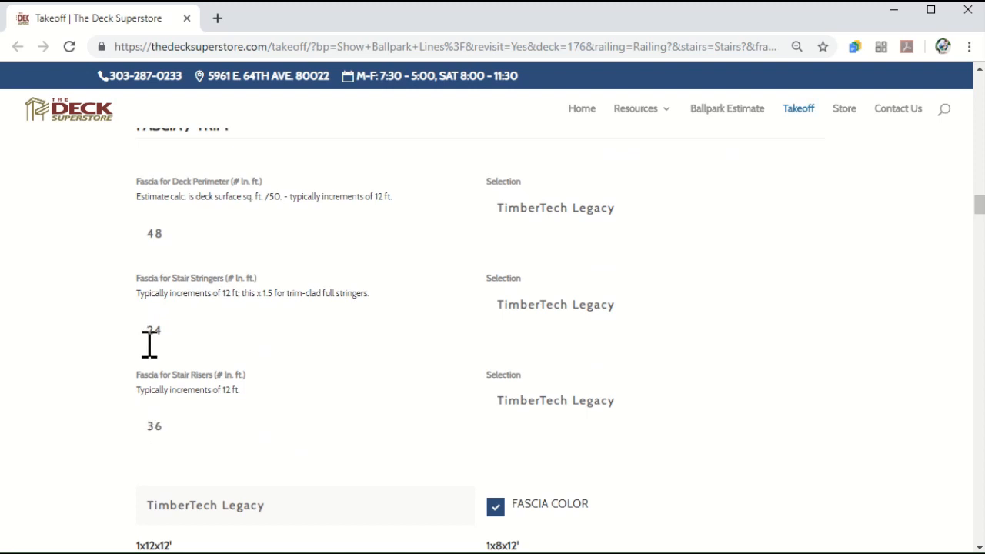
{"action": "scroll", "coordinate": [84, 408], "scroll_direction": "down", "scroll_amount": 3}
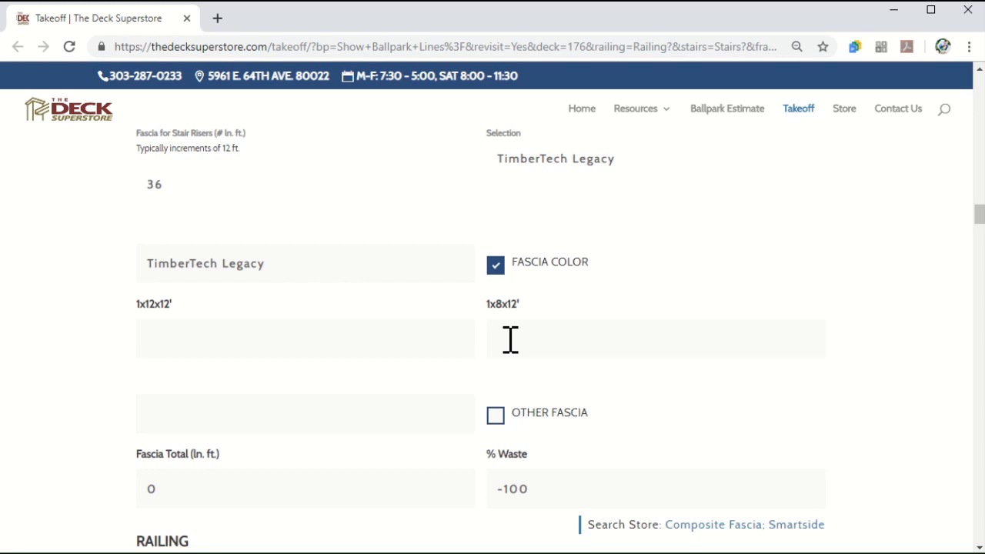
{"action": "scroll", "coordinate": [492, 342], "scroll_direction": "up", "scroll_amount": 3}
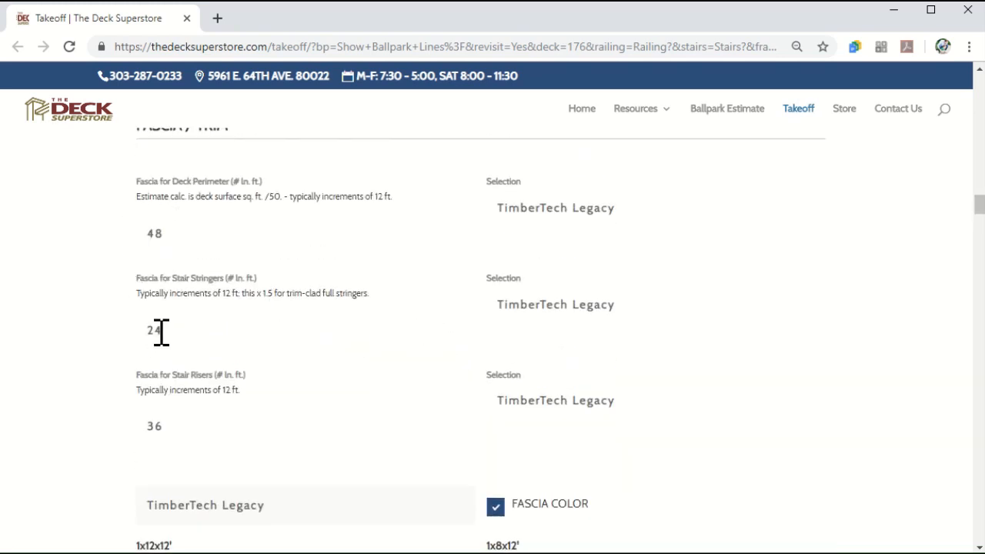
{"action": "scroll", "coordinate": [150, 369], "scroll_direction": "down", "scroll_amount": 2}
{"action": "left_click", "coordinate": [168, 407]}
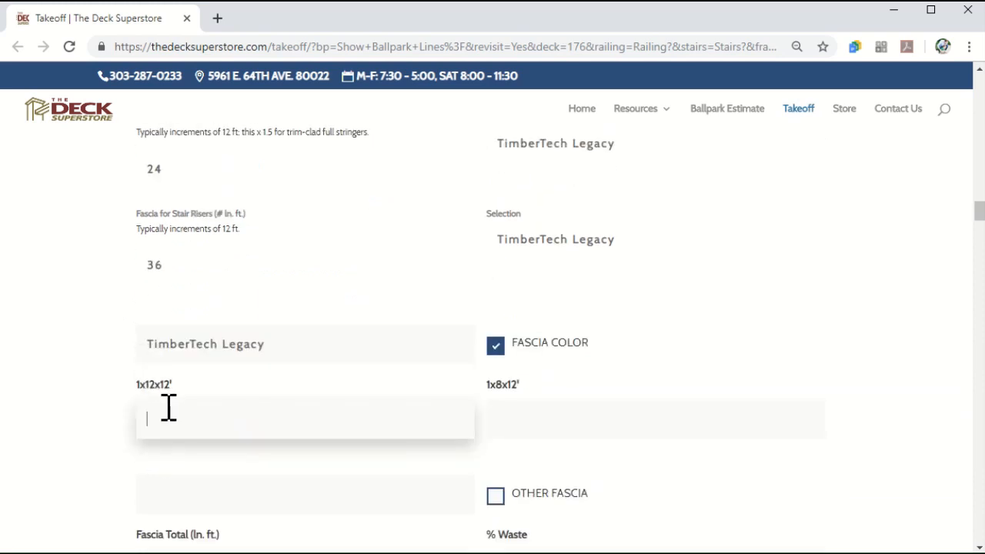
{"action": "type", "text": "6"}
{"action": "scroll", "coordinate": [153, 399], "scroll_direction": "up", "scroll_amount": 1}
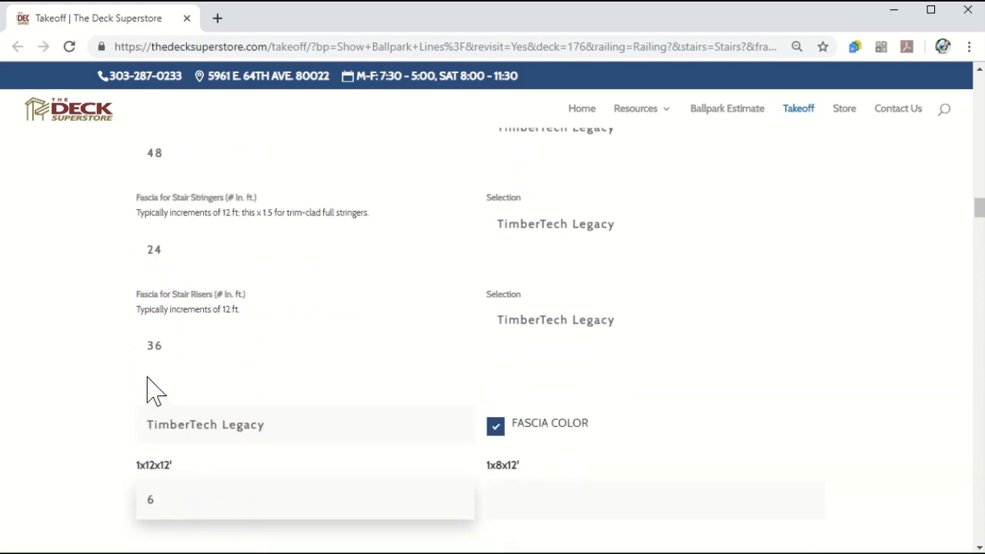
{"action": "left_click", "coordinate": [530, 499]}
{"action": "type", "text": "3"}
{"action": "left_click", "coordinate": [103, 500]}
- Complete the railing post description as "Preferred Aluminum Black (sleeves)" and set both post caps and post skirts to 13
{"action": "scroll", "coordinate": [116, 400], "scroll_direction": "down", "scroll_amount": 3}
{"action": "scroll", "coordinate": [116, 398], "scroll_direction": "down", "scroll_amount": 5}
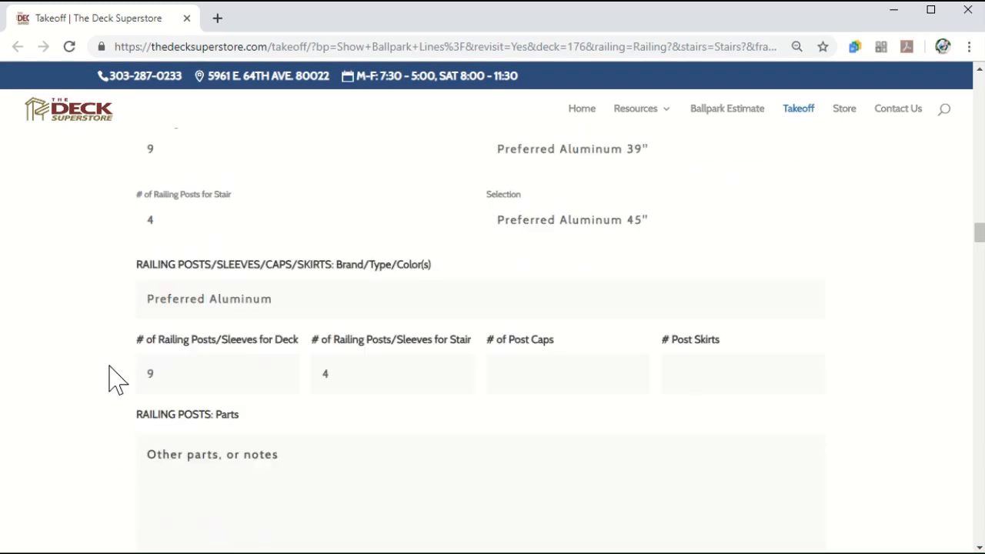
{"action": "scroll", "coordinate": [115, 376], "scroll_direction": "down", "scroll_amount": 1}
{"action": "left_click", "coordinate": [306, 218]}
{"action": "type", "text": "Black (sleeves)"}
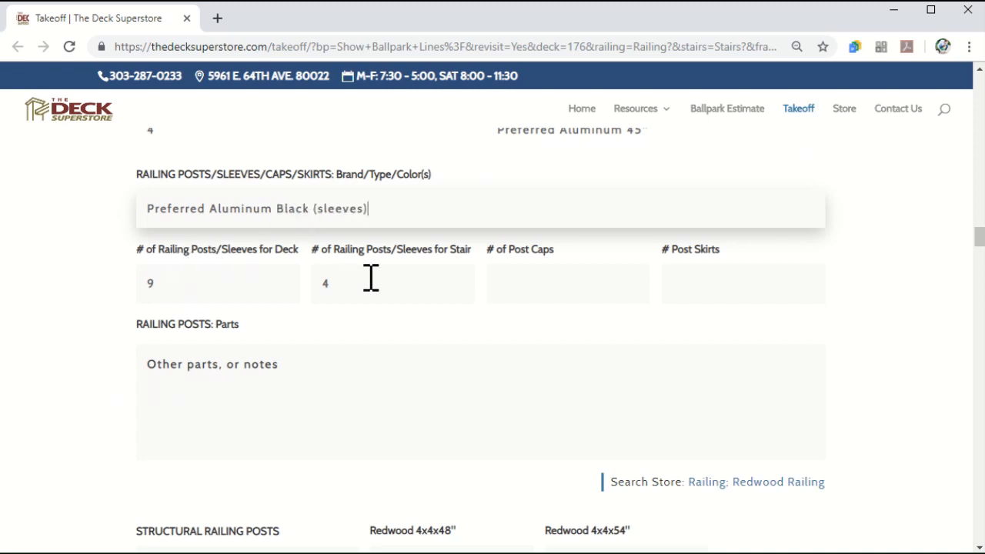
{"action": "left_click", "coordinate": [547, 288]}
{"action": "type", "text": "13"}
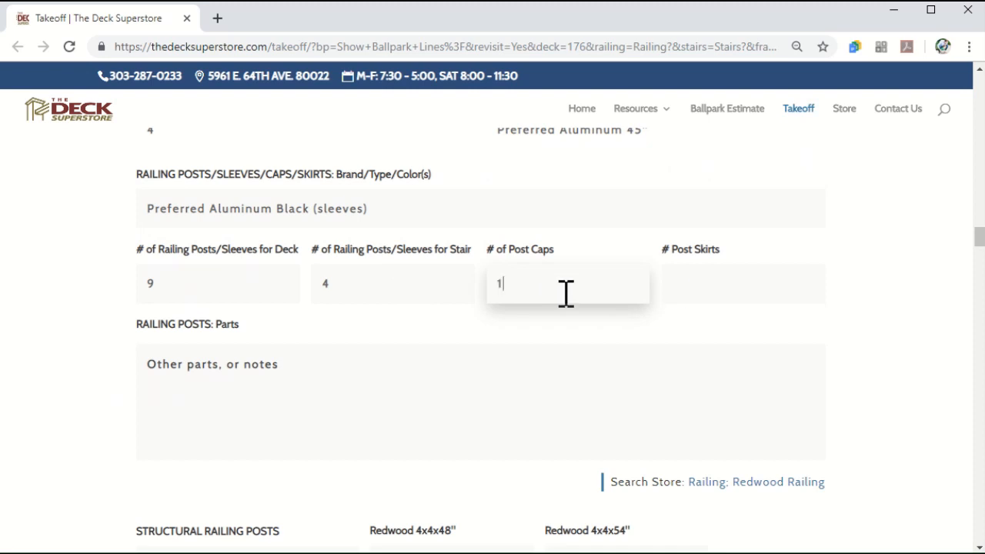
{"action": "left_click", "coordinate": [730, 278]}
{"action": "type", "text": "13"}
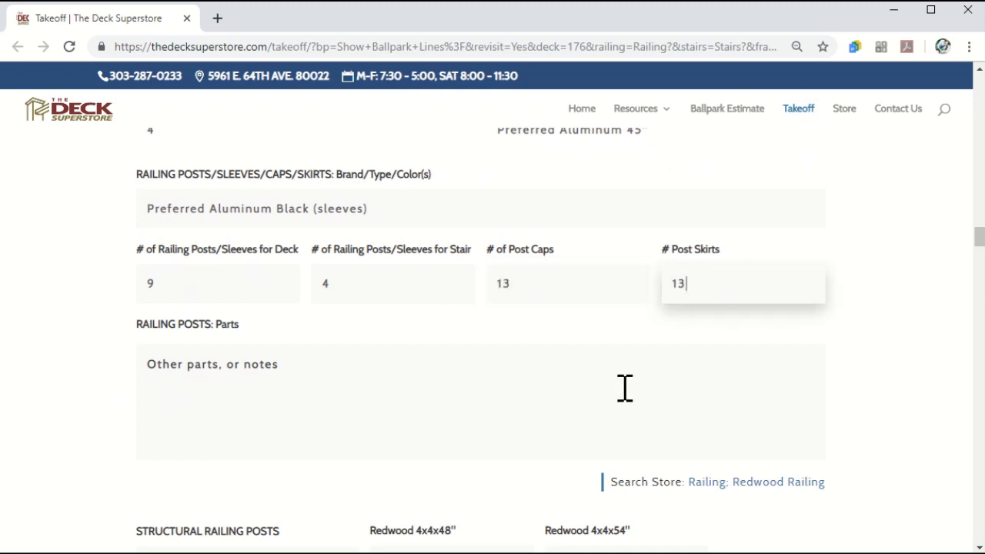
- Enter 9 redwood 4x4x48" structural railing posts and open the redwood 4x4x54" quantity for editing
{"action": "scroll", "coordinate": [624, 392], "scroll_direction": "down", "scroll_amount": 3}
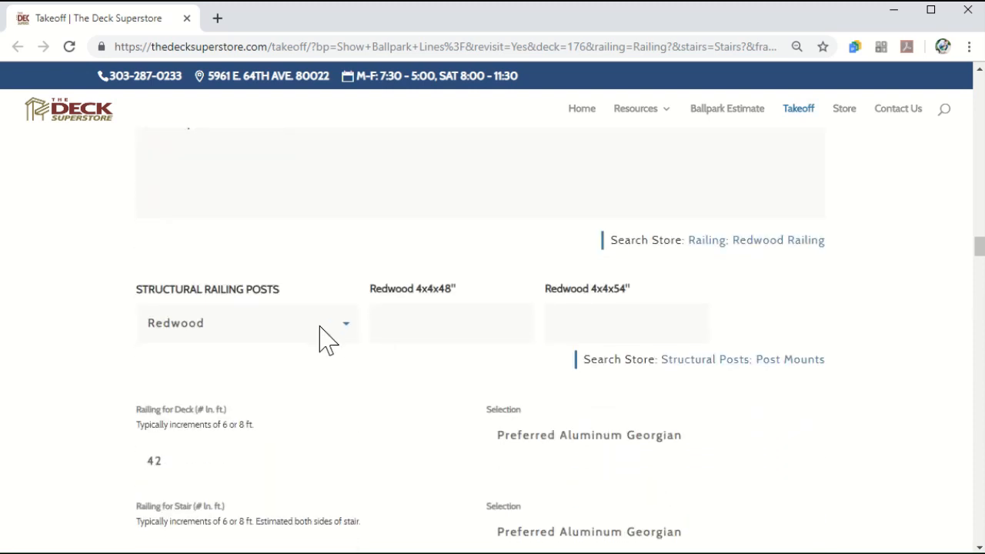
{"action": "left_click", "coordinate": [421, 321]}
{"action": "type", "text": "9"}
{"action": "left_click", "coordinate": [567, 321]}
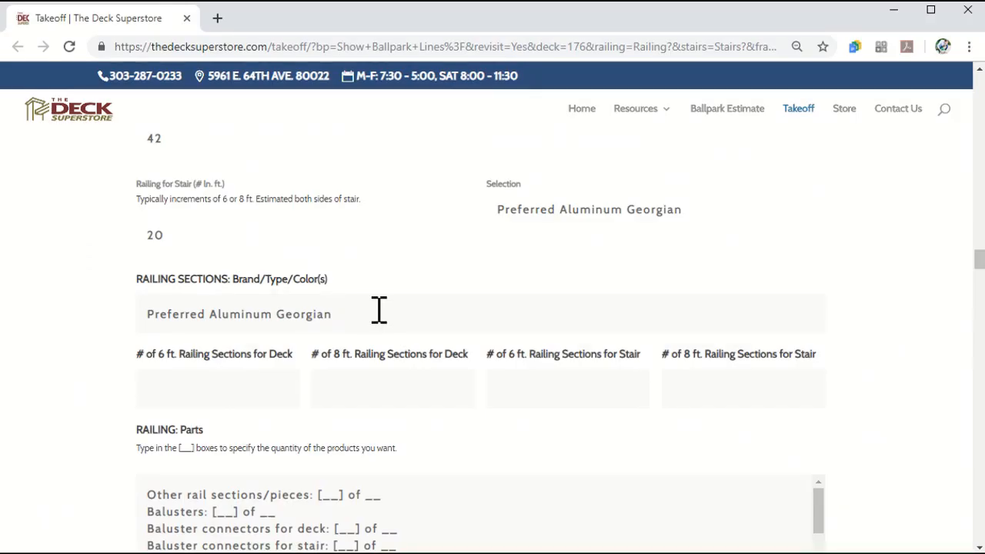
- Describe the railing sections as "Preferred Aluminum Georgian Black" with 3 6-ft and 3 8-ft deck sections and 4 6-ft stair sections
{"action": "left_click", "coordinate": [379, 310]}
{"action": "type", "text": "Black"}
{"action": "left_click", "coordinate": [207, 395]}
{"action": "type", "text": "3"}
{"action": "left_click", "coordinate": [386, 386]}
{"action": "type", "text": "3"}
{"action": "left_click", "coordinate": [528, 383]}
{"action": "type", "text": "4"}
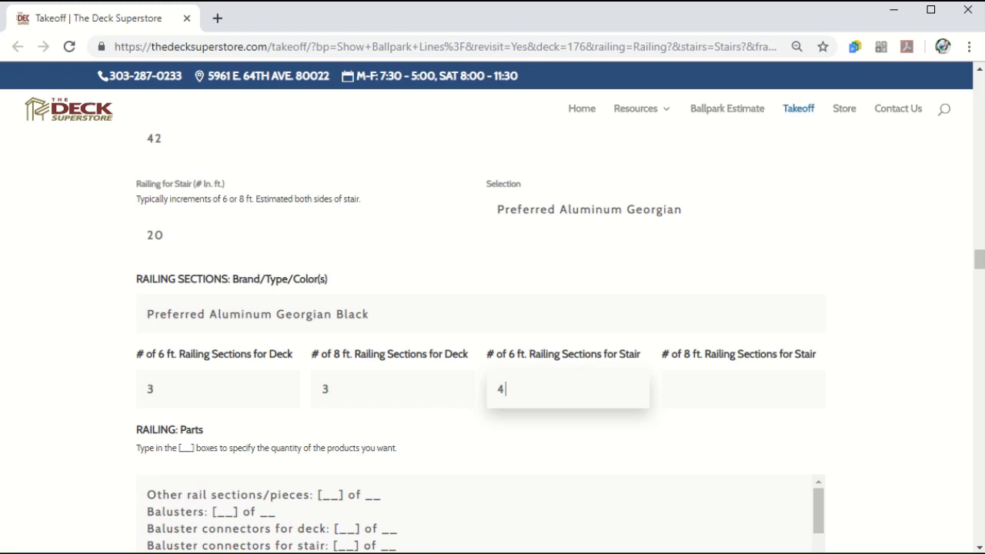
- Add Black to the ADA graspable stair railing description and enter 2 8' rails, 2 returns, 1 line bracket and 1 splice
{"action": "scroll", "coordinate": [72, 456], "scroll_direction": "down", "scroll_amount": 1}
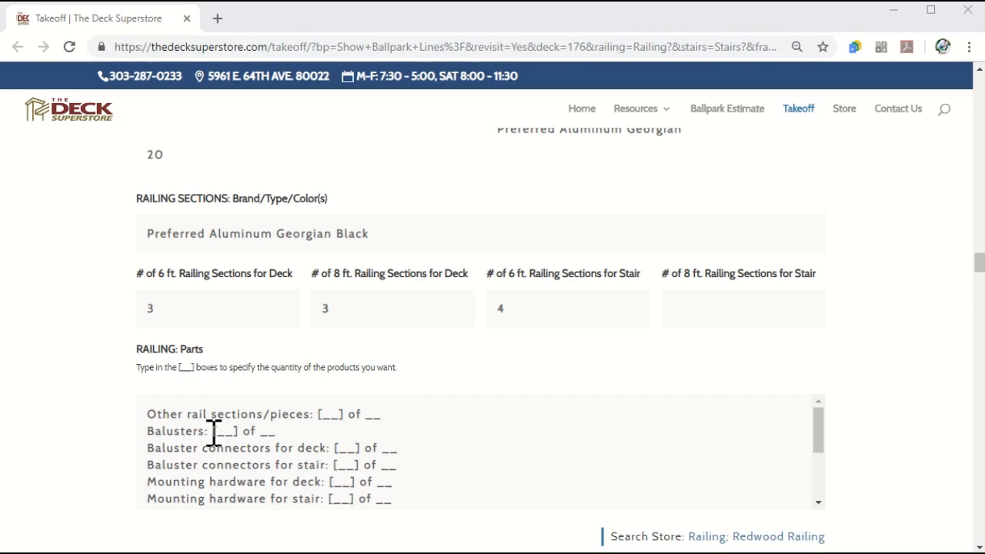
{"action": "scroll", "coordinate": [211, 437], "scroll_direction": "down", "scroll_amount": 5}
{"action": "scroll", "coordinate": [51, 438], "scroll_direction": "down", "scroll_amount": 5}
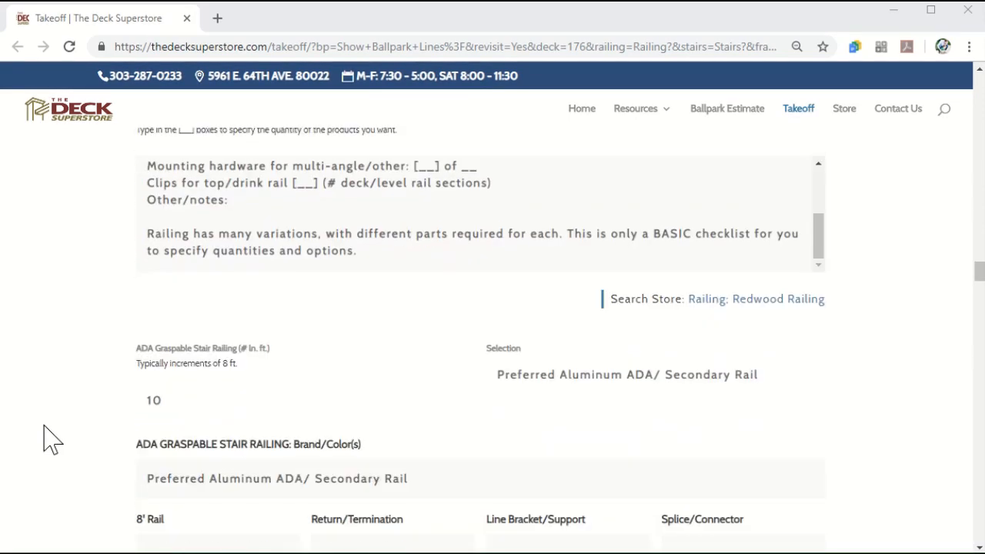
{"action": "left_click", "coordinate": [507, 315]}
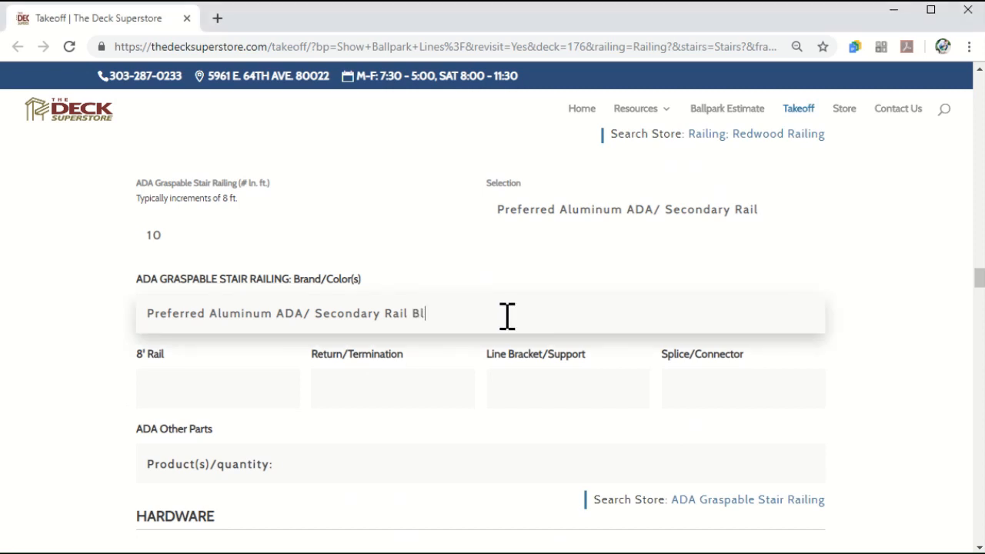
{"action": "left_click", "coordinate": [225, 390]}
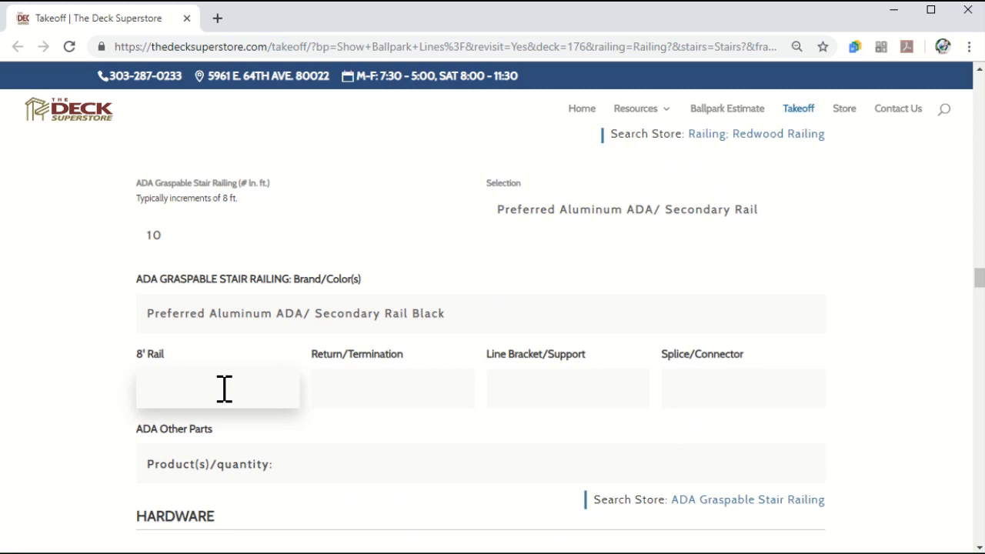
{"action": "left_click", "coordinate": [335, 380]}
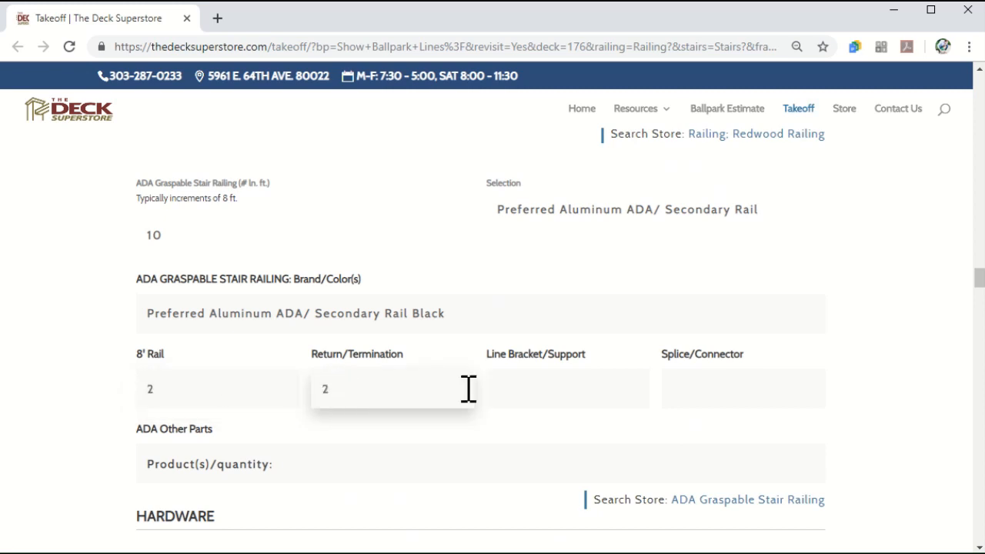
{"action": "left_click", "coordinate": [533, 376]}
{"action": "type", "text": "1"}
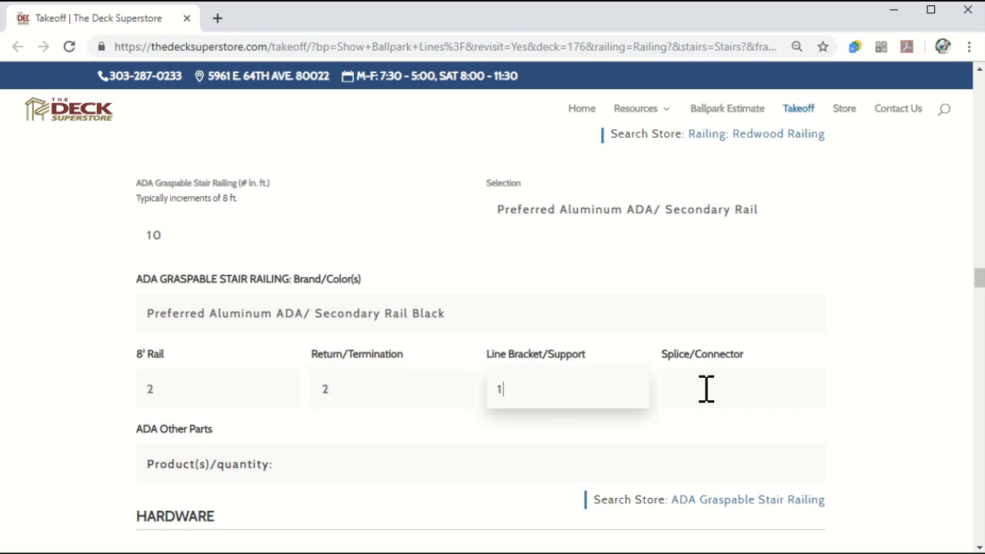
{"action": "left_click", "coordinate": [742, 388]}
{"action": "type", "text": "1"}
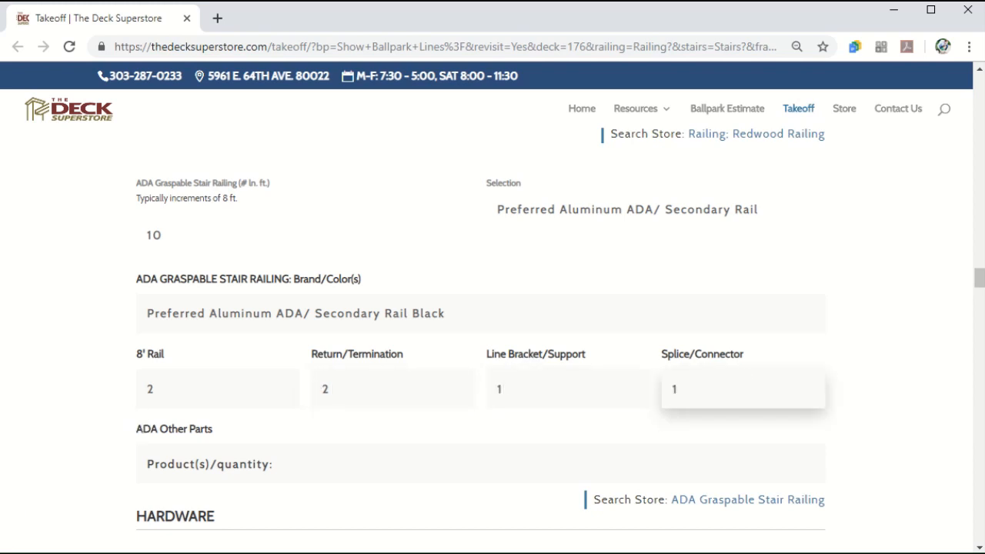
{"action": "left_click", "coordinate": [30, 496]}
- Switch the post base size to 4x4 to view its options and set it back to 6x6
{"action": "scroll", "coordinate": [61, 422], "scroll_direction": "down", "scroll_amount": 2}
{"action": "scroll", "coordinate": [67, 416], "scroll_direction": "down", "scroll_amount": 3}
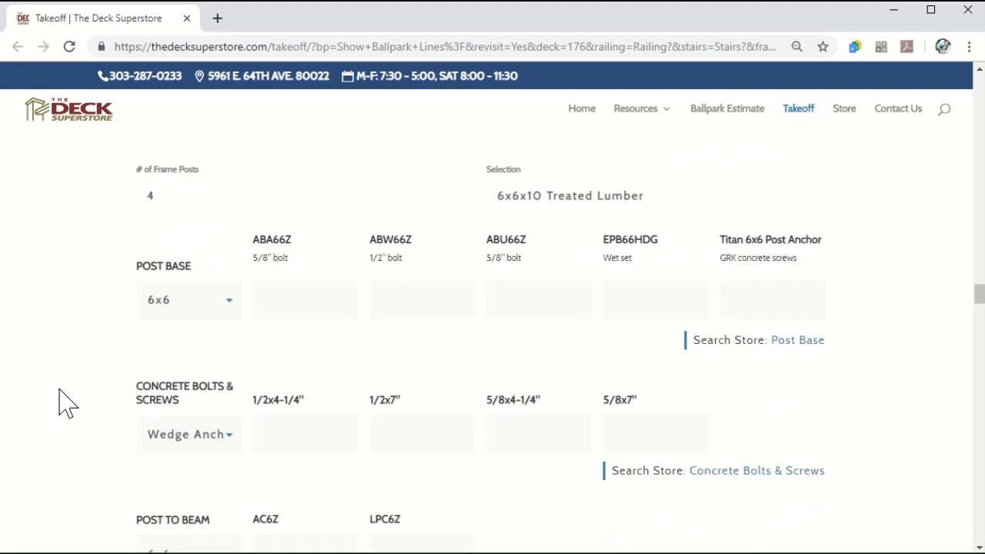
{"action": "left_click", "coordinate": [219, 306]}
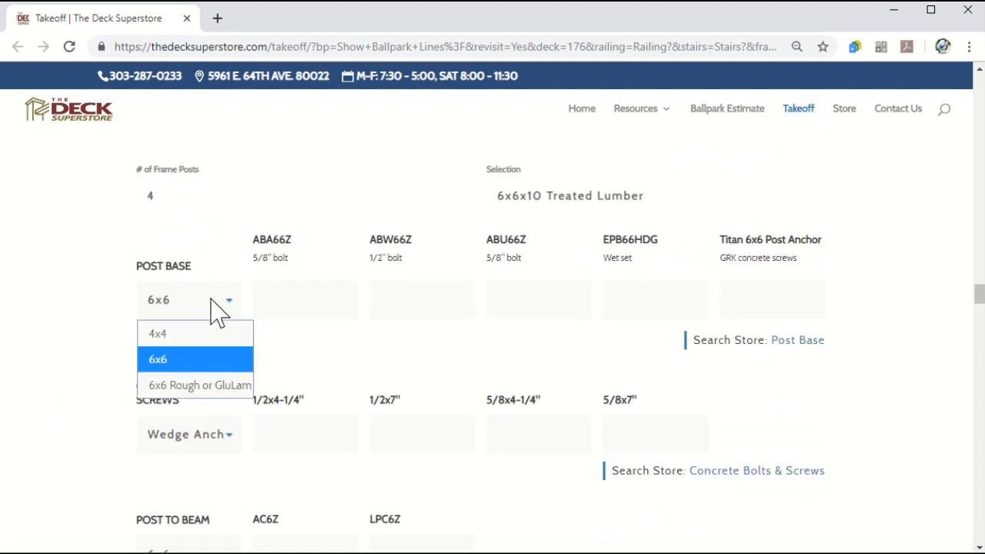
{"action": "left_click", "coordinate": [183, 336]}
{"action": "left_click", "coordinate": [200, 312]}
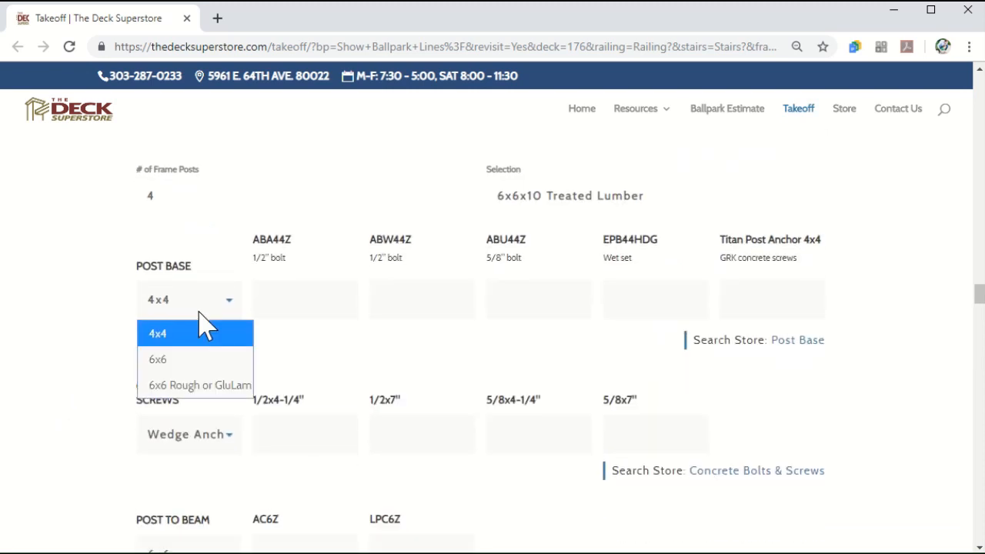
{"action": "left_click", "coordinate": [184, 359]}
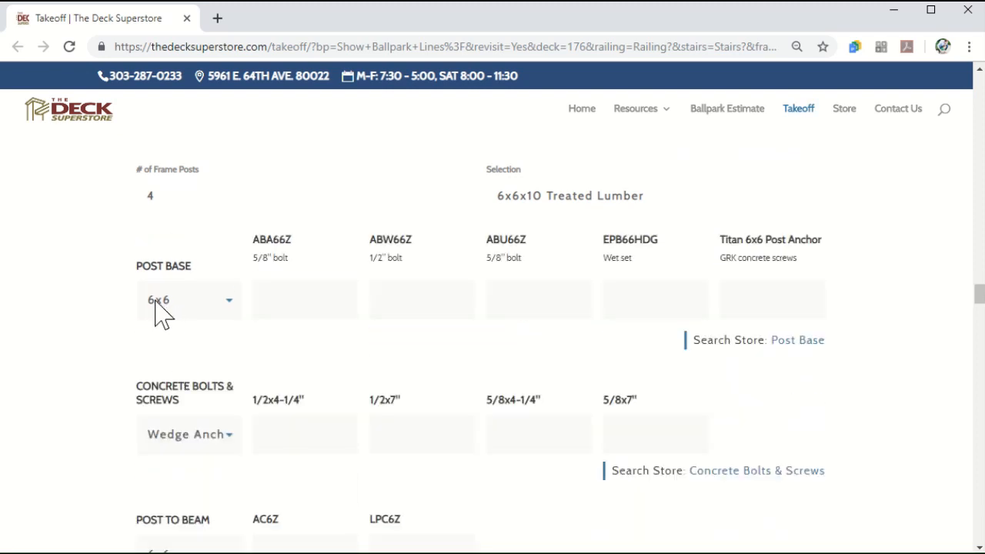
- Enter 4 ABA66Z post bases and 4 wedge anchors of size 5/8x4-1/4"
{"action": "left_click", "coordinate": [289, 301]}
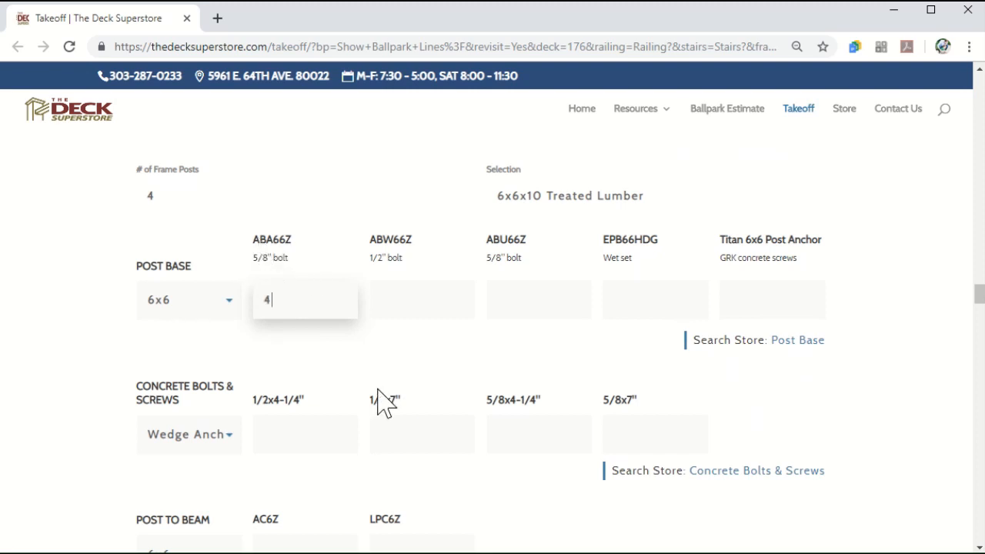
{"action": "left_click", "coordinate": [515, 428]}
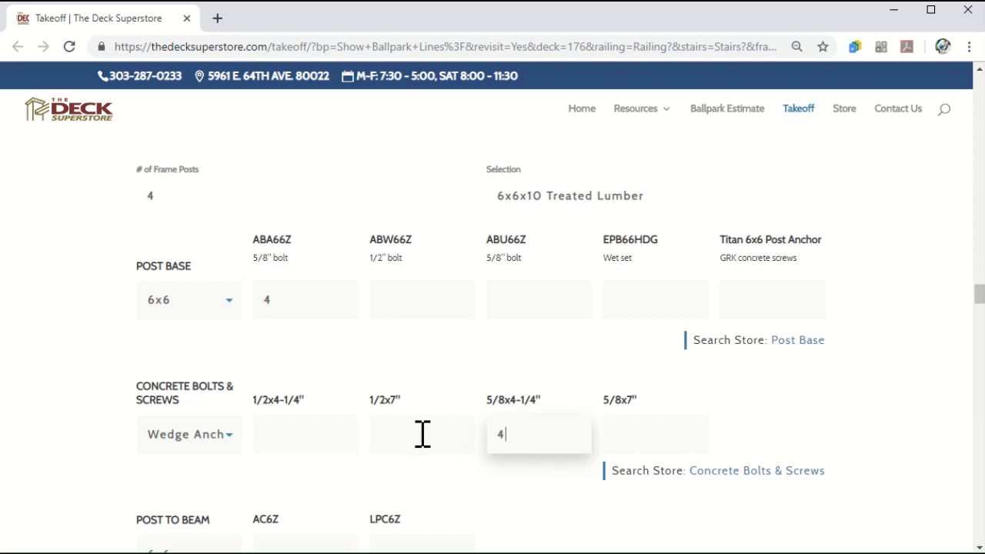
{"action": "type", "text": "4"}
- Enter 4 AC6Z connectors for the 6x6 post-to-beam hardware, leaving LPC6Z blank
{"action": "scroll", "coordinate": [455, 448], "scroll_direction": "down", "scroll_amount": 3}
{"action": "left_click", "coordinate": [310, 324]}
{"action": "type", "text": "4"}
{"action": "left_click", "coordinate": [392, 312]}
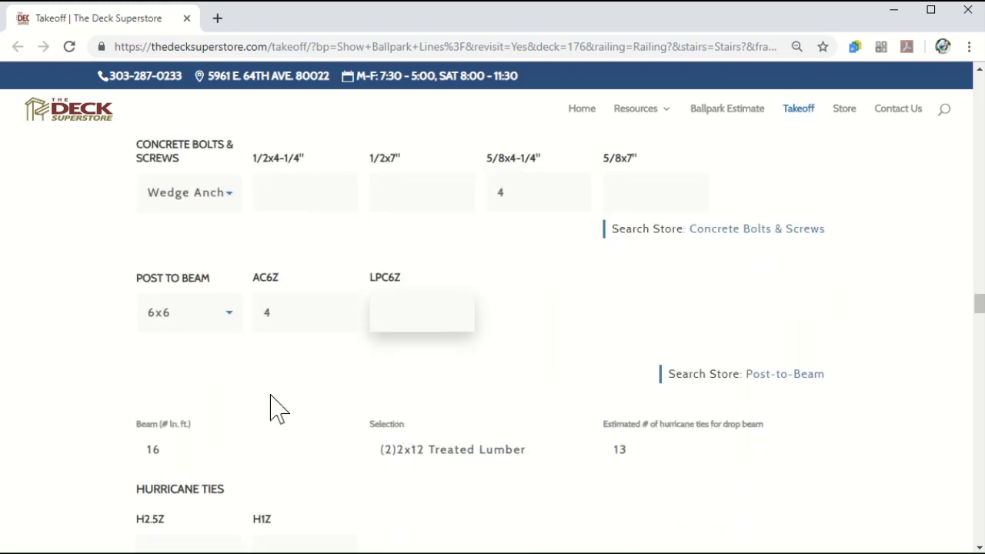
- Enter 13 H2.5Z hurricane ties and 13 LUS28Z single joist hangers
{"action": "scroll", "coordinate": [270, 407], "scroll_direction": "down", "scroll_amount": 3}
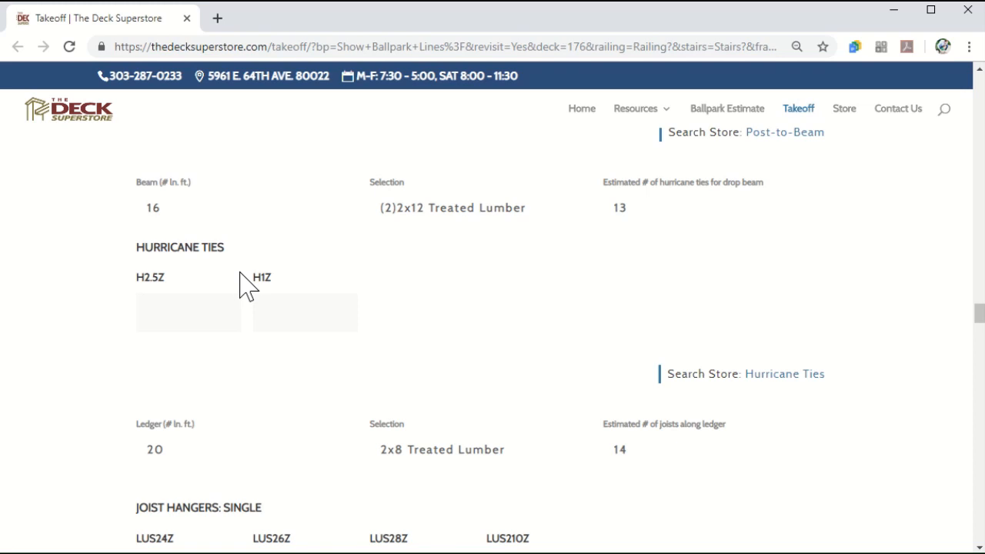
{"action": "left_click", "coordinate": [178, 323]}
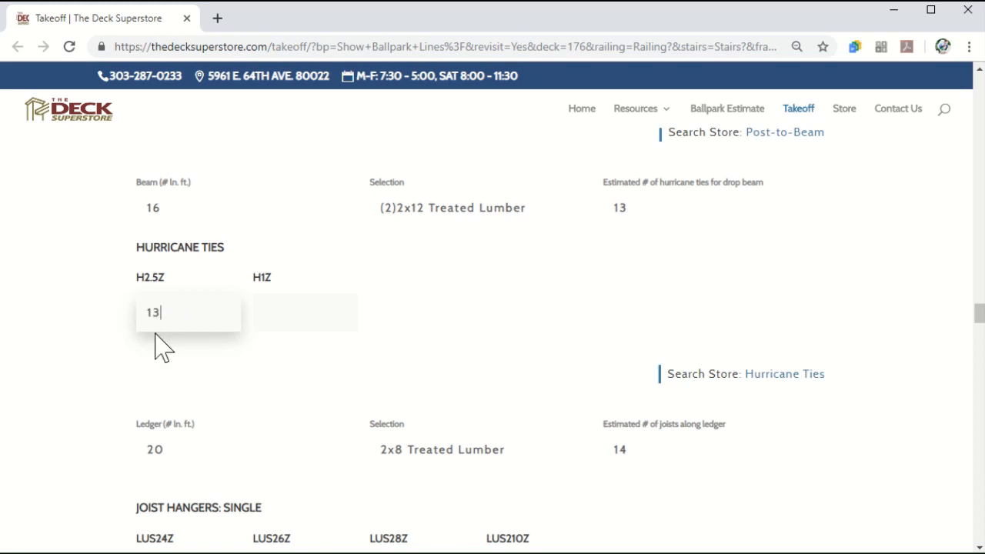
{"action": "scroll", "coordinate": [154, 350], "scroll_direction": "down", "scroll_amount": 2}
{"action": "scroll", "coordinate": [392, 439], "scroll_direction": "down", "scroll_amount": 1}
{"action": "left_click", "coordinate": [400, 413]}
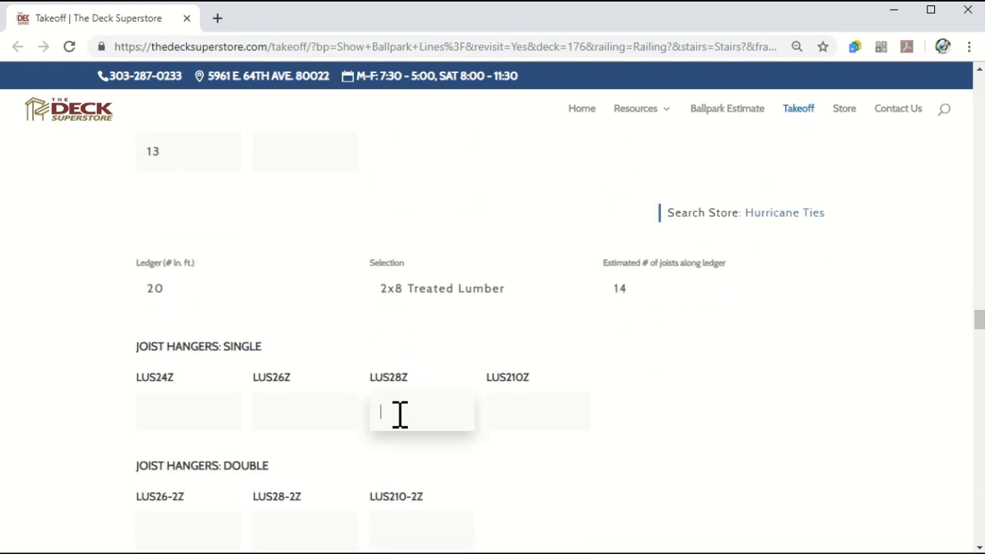
{"action": "type", "text": "13"}
- Enter 1 LUS28-2Z double joist hanger and 1 HUC28-2Z concealed flange joist hanger
{"action": "scroll", "coordinate": [385, 442], "scroll_direction": "down", "scroll_amount": 3}
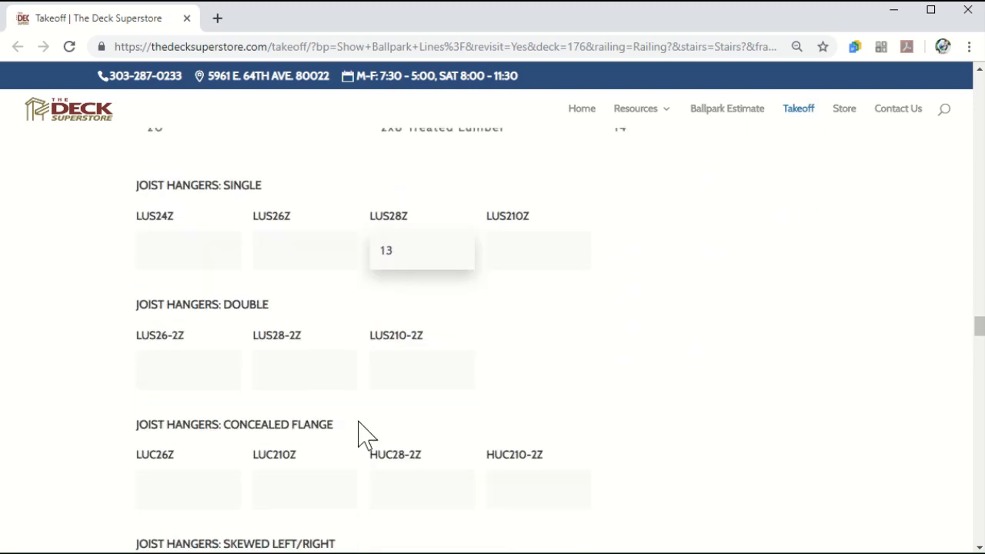
{"action": "left_click", "coordinate": [308, 362]}
{"action": "type", "text": "1"}
{"action": "left_click", "coordinate": [401, 485]}
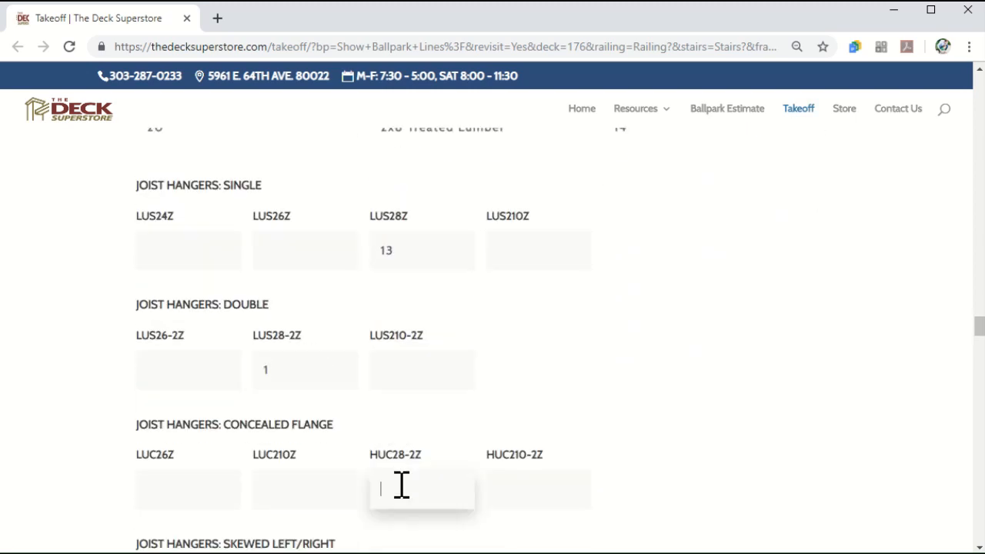
{"action": "type", "text": "1"}
- Enter 5 L70Z angle brackets for the 2x8 perimeter lumber
{"action": "scroll", "coordinate": [400, 493], "scroll_direction": "down", "scroll_amount": 6}
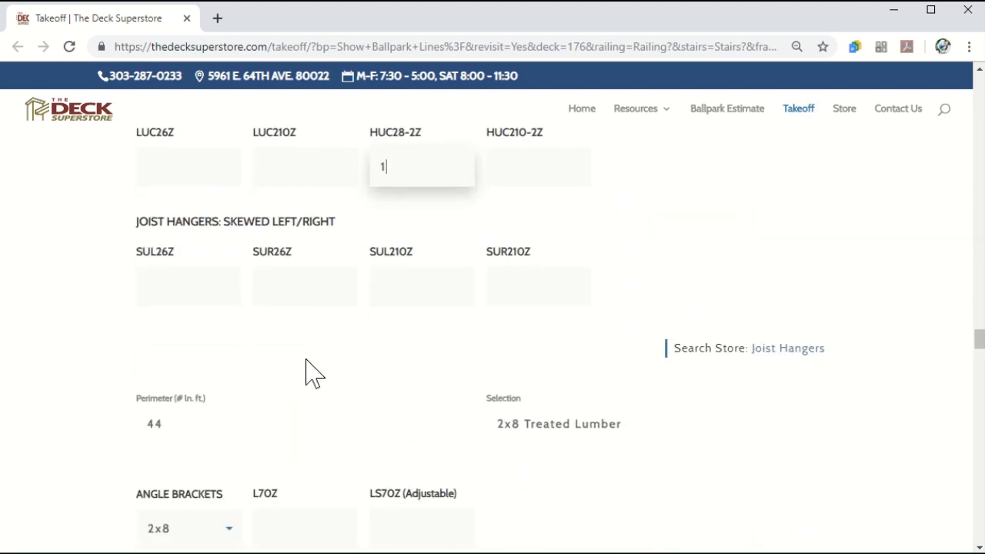
{"action": "scroll", "coordinate": [279, 513], "scroll_direction": "down", "scroll_amount": 1}
{"action": "left_click", "coordinate": [284, 446]}
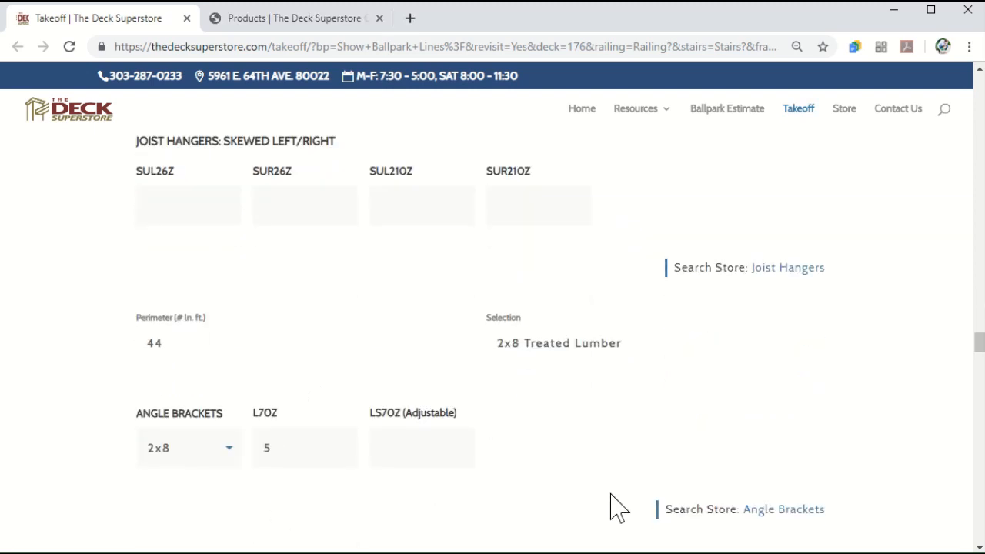
- View the store's angle bracket products and close the store pages to return to the Takeoff form
{"action": "left_click", "coordinate": [797, 512]}
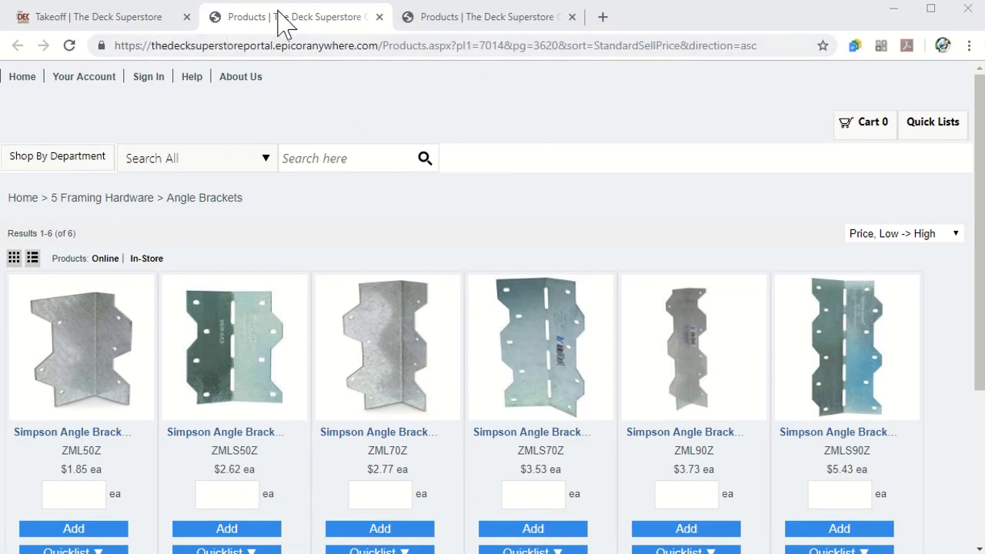
{"action": "left_click", "coordinate": [379, 17]}
{"action": "left_click", "coordinate": [378, 17]}
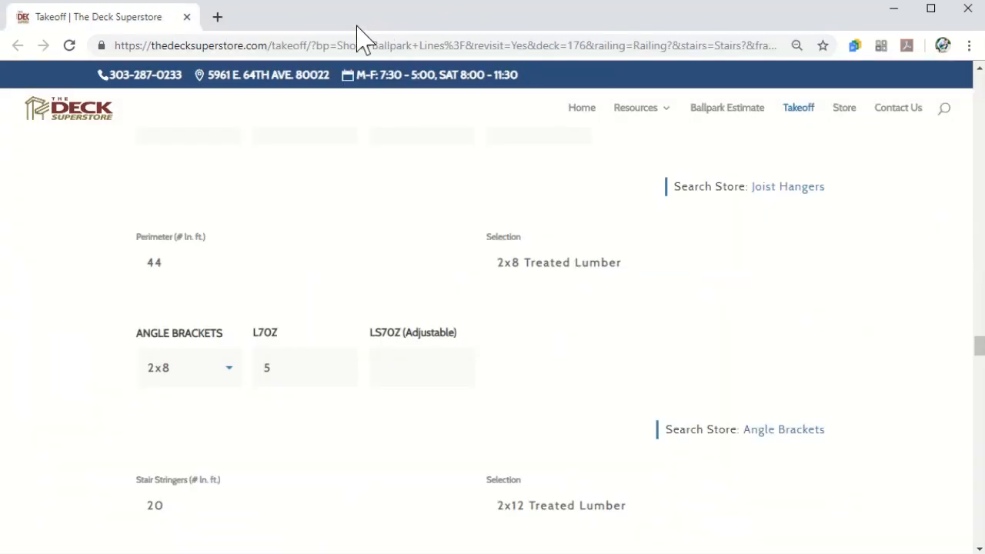
- Enter 2 MSTA18Z stair straps and 1 FastenMaster LTS reinforcing bracket
{"action": "scroll", "coordinate": [204, 315], "scroll_direction": "down", "scroll_amount": 4}
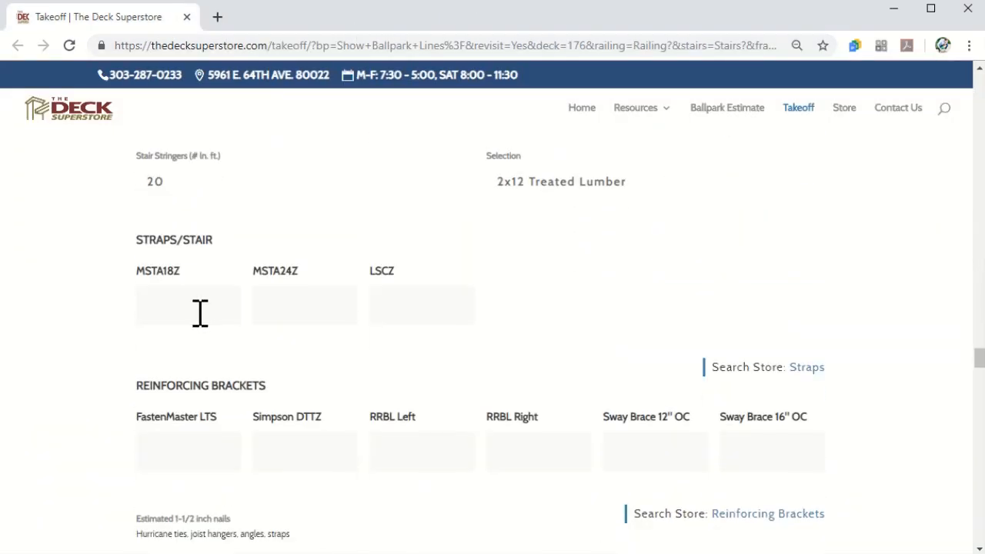
{"action": "left_click", "coordinate": [199, 312]}
{"action": "scroll", "coordinate": [199, 311], "scroll_direction": "down", "scroll_amount": 2}
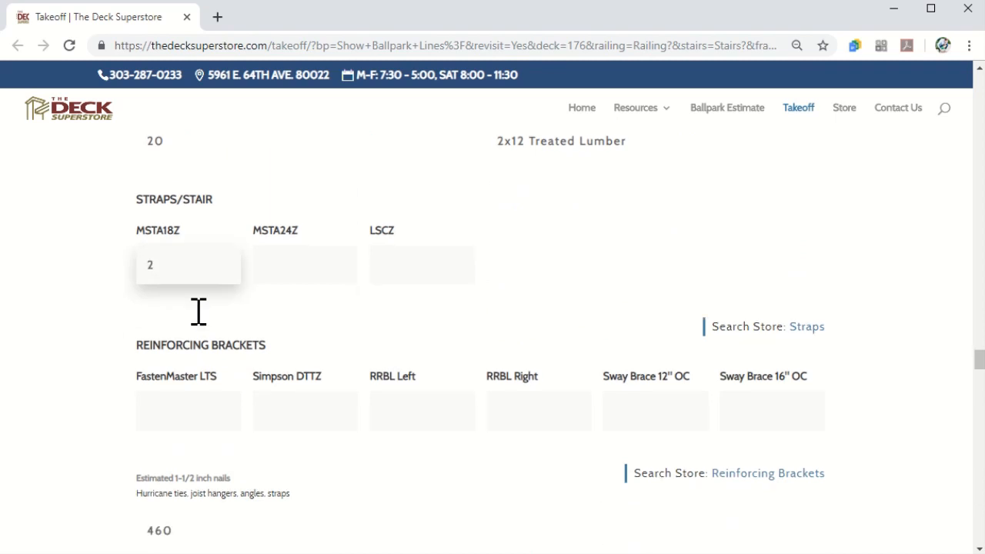
{"action": "left_click", "coordinate": [197, 298]}
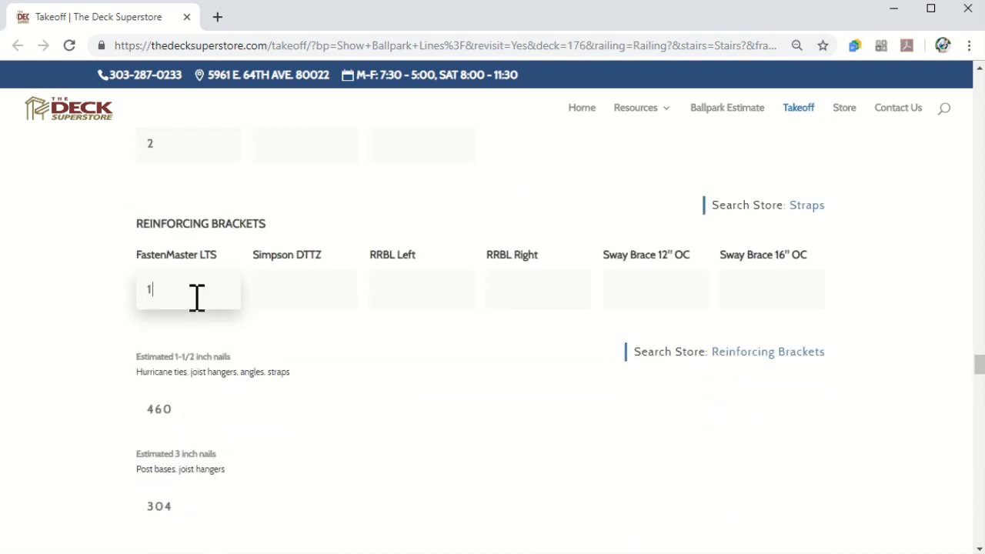
- Set the galvanized nails to 5 lb. of Teco 1-1/2 and 5 lb. of 10D 3"
{"action": "scroll", "coordinate": [192, 297], "scroll_direction": "down", "scroll_amount": 2}
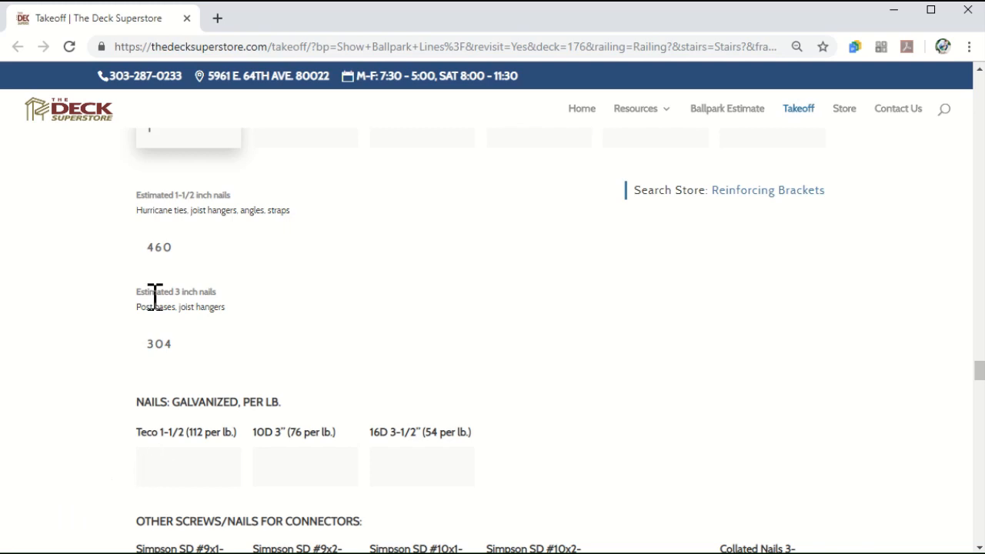
{"action": "left_click", "coordinate": [169, 468]}
{"action": "type", "text": "5"}
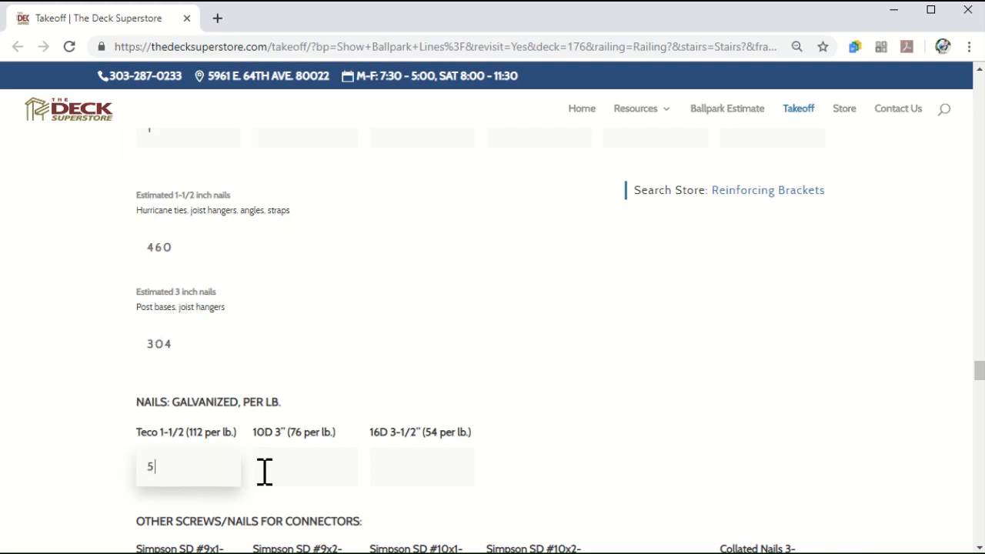
{"action": "left_click", "coordinate": [269, 469]}
{"action": "type", "text": "5"}
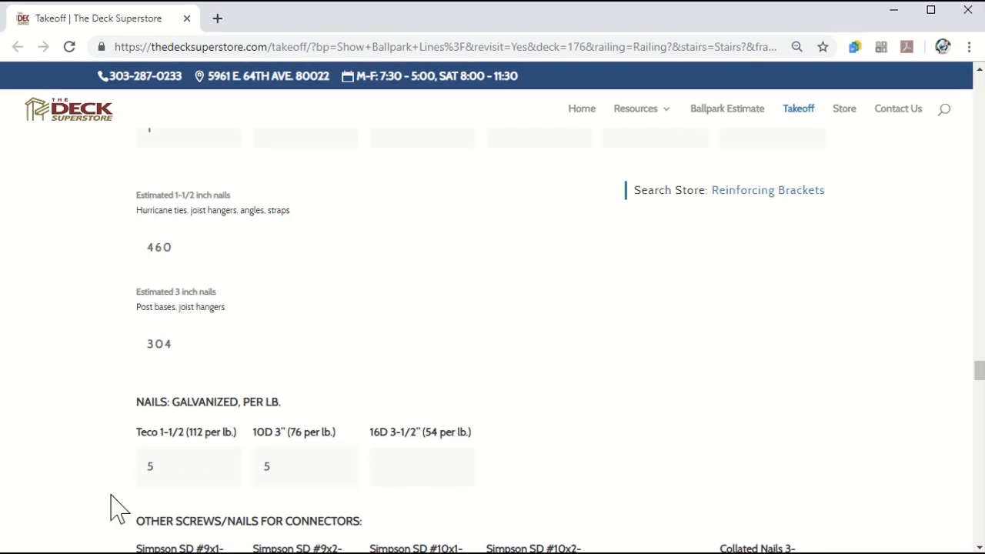
- Enter 16 LedgerLok 5" and 13 FlatLok 4" construction screws
{"action": "scroll", "coordinate": [116, 466], "scroll_direction": "down", "scroll_amount": 2}
{"action": "scroll", "coordinate": [373, 461], "scroll_direction": "down", "scroll_amount": 1}
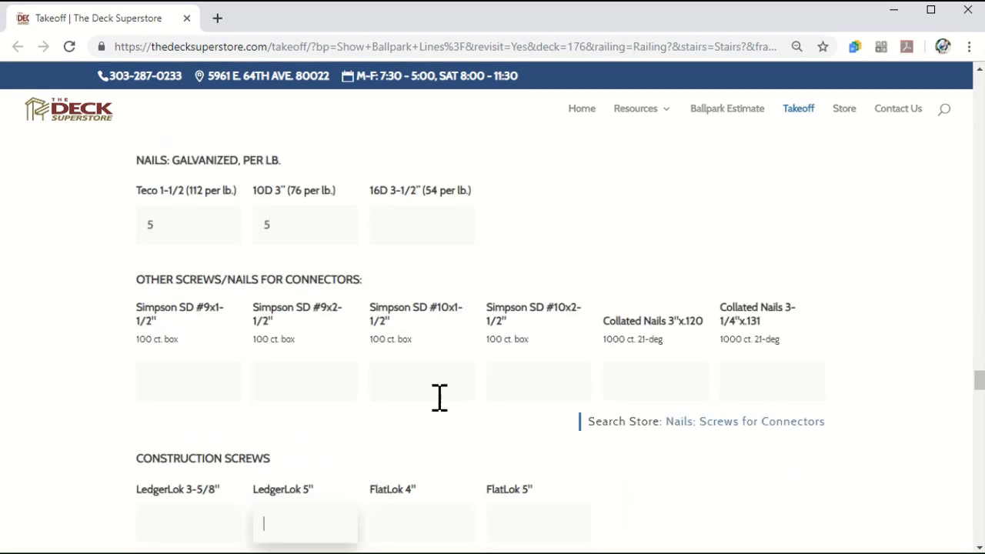
{"action": "scroll", "coordinate": [314, 374], "scroll_direction": "down", "scroll_amount": 2}
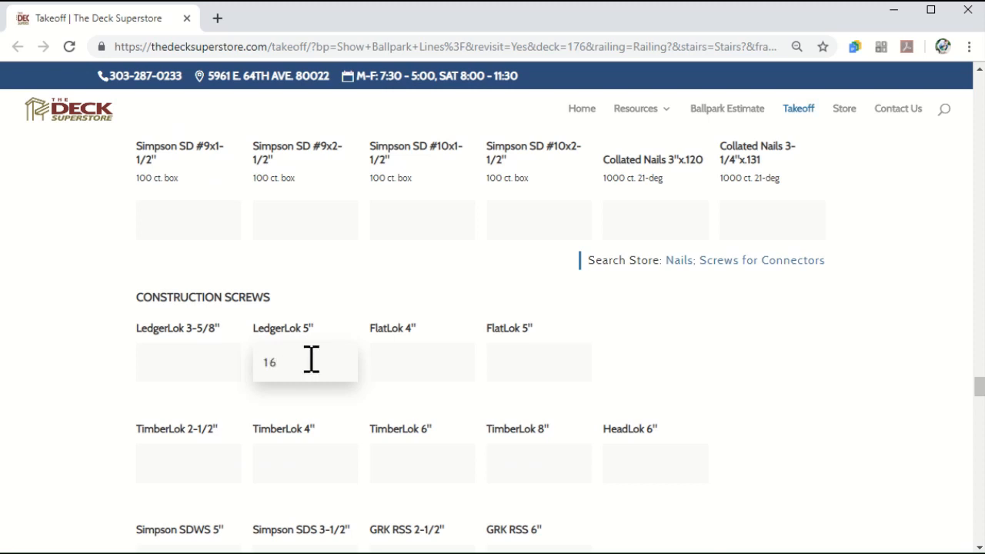
{"action": "left_click", "coordinate": [400, 354]}
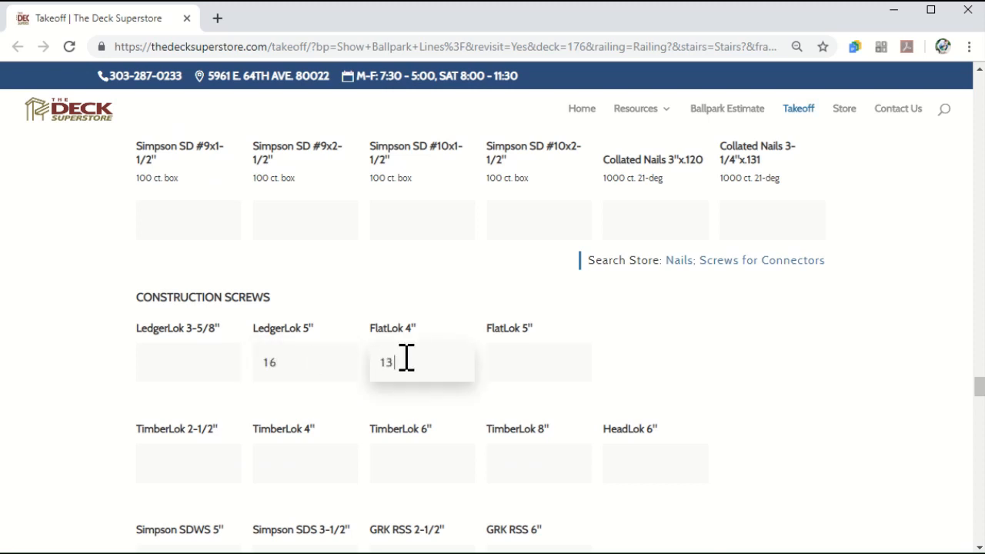
- Enter 30 ThruLok 7" bolts and 9 ThruLok 8" bolts for the railing posts
{"action": "scroll", "coordinate": [400, 354], "scroll_direction": "down", "scroll_amount": 4}
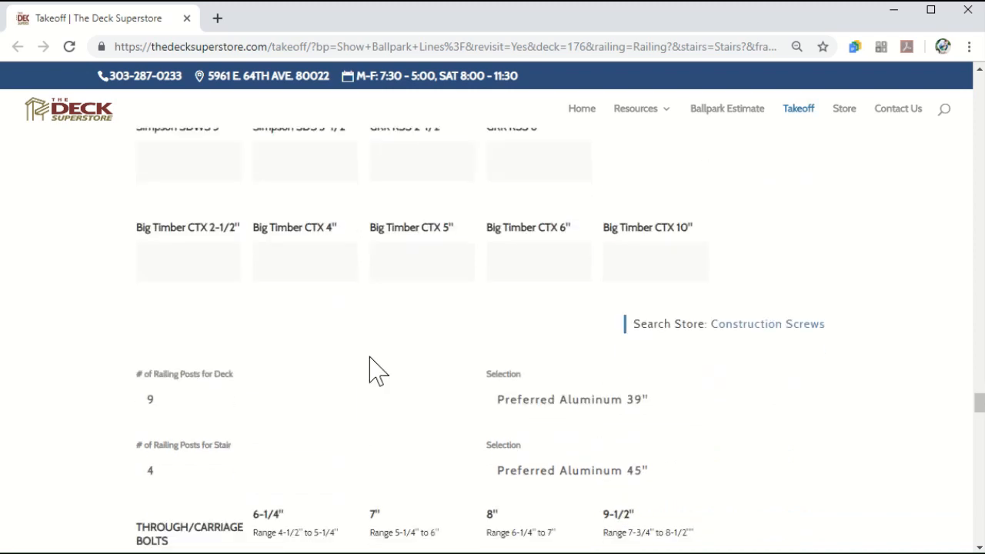
{"action": "scroll", "coordinate": [370, 369], "scroll_direction": "down", "scroll_amount": 2}
{"action": "left_click", "coordinate": [400, 402]}
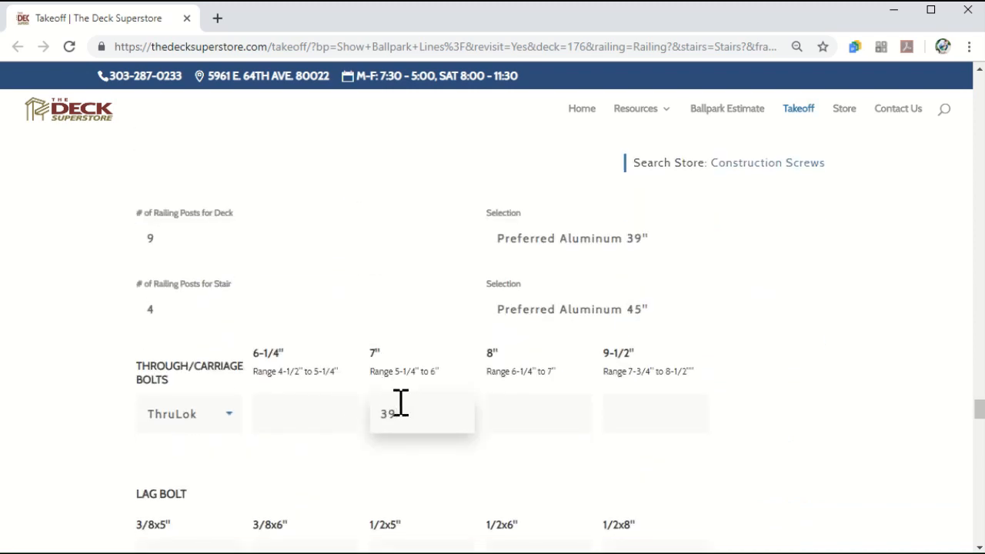
{"action": "left_click", "coordinate": [519, 409]}
{"action": "type", "text": "9"}
- Choose TimberTech ConceaLoc as the hidden deck fastener and set the 175 ct. quantity to 4
{"action": "scroll", "coordinate": [508, 426], "scroll_direction": "down", "scroll_amount": 4}
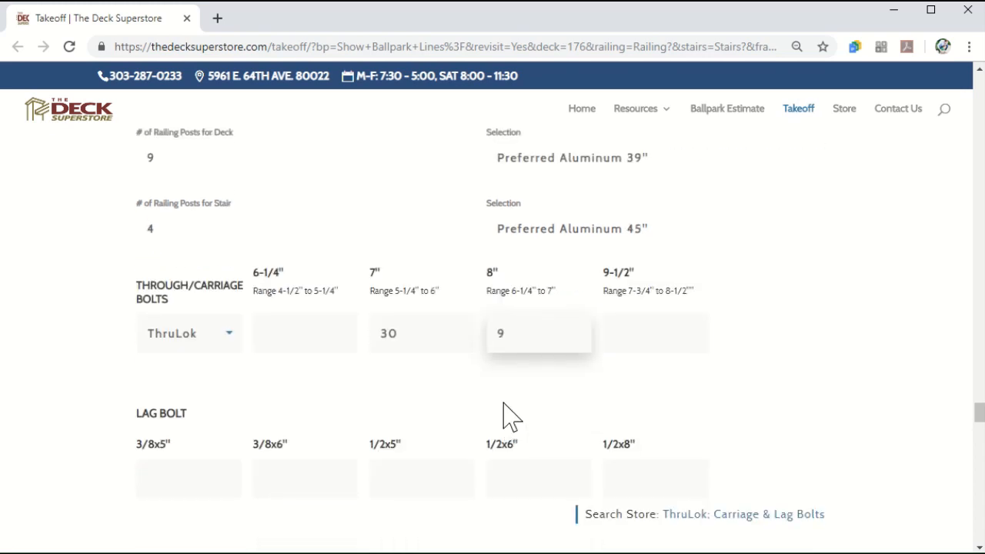
{"action": "scroll", "coordinate": [500, 396], "scroll_direction": "down", "scroll_amount": 3}
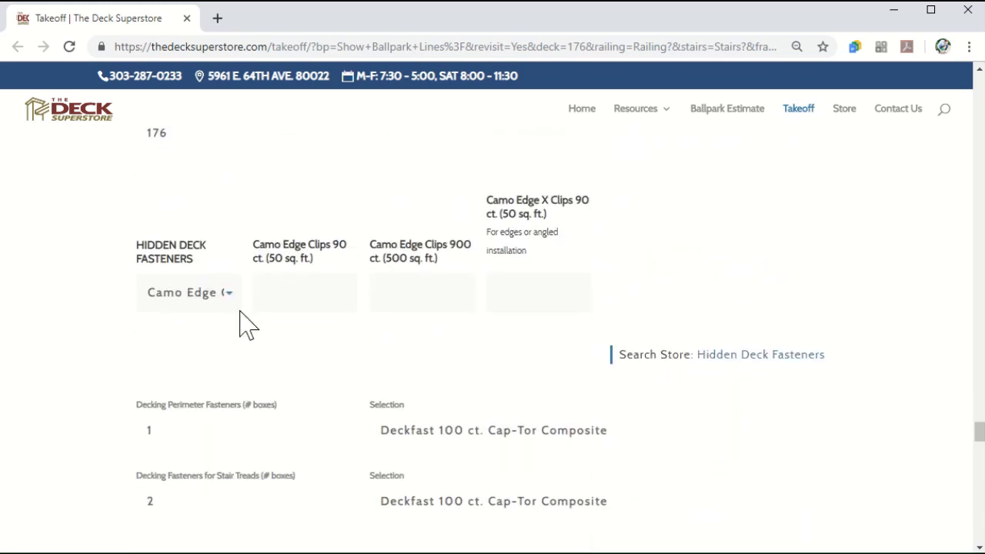
{"action": "left_click", "coordinate": [222, 300]}
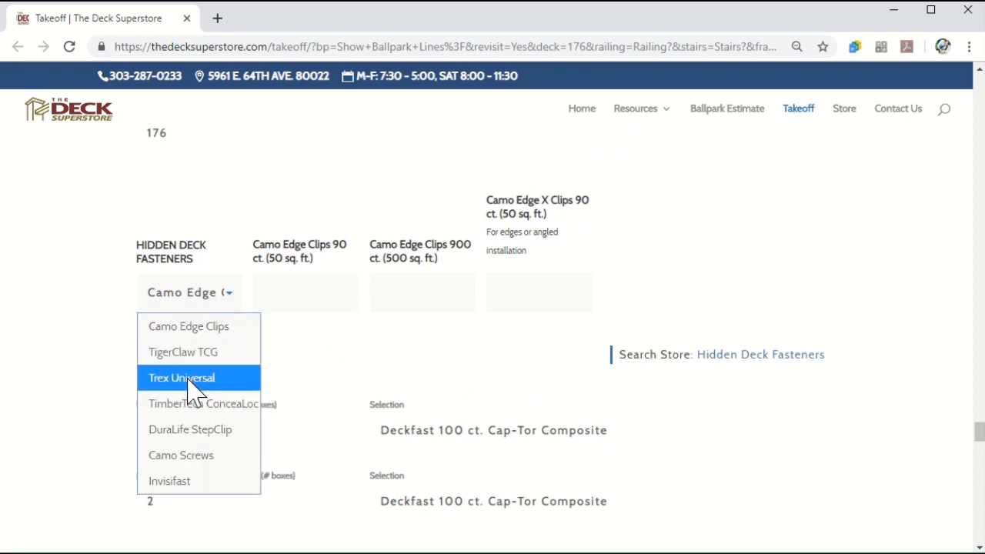
{"action": "left_click", "coordinate": [190, 405]}
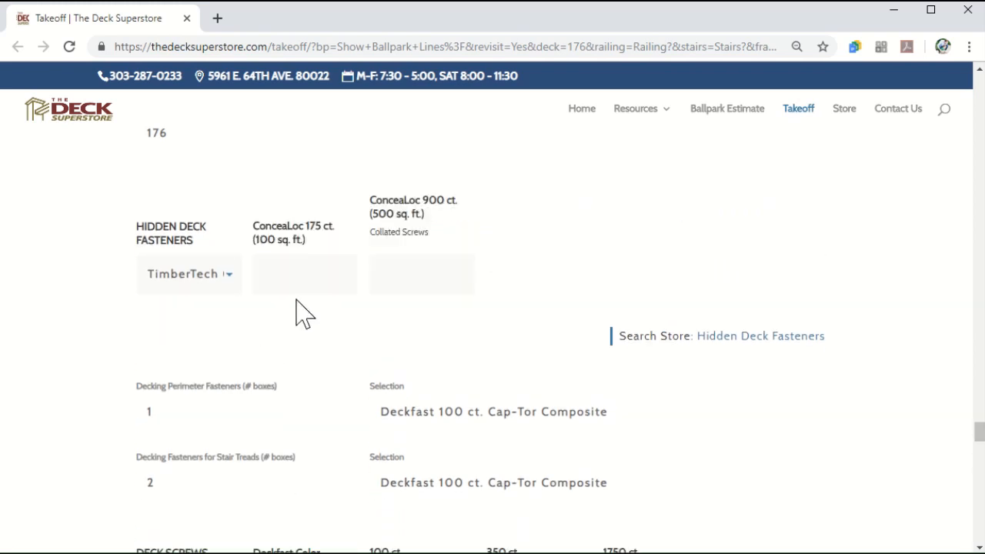
{"action": "left_click", "coordinate": [294, 277]}
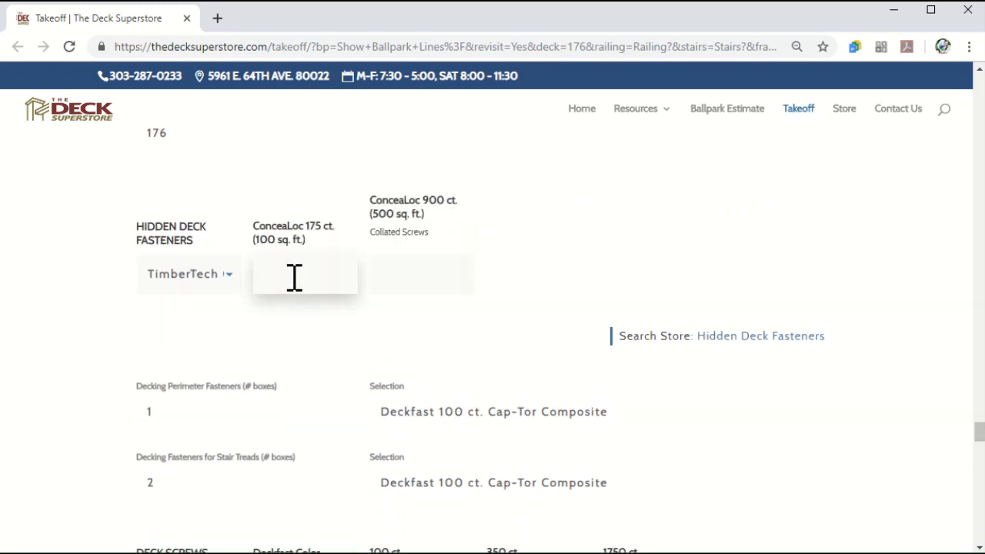
{"action": "type", "text": "4"}
- Open the Starborn Color Matching Tool linked from the deck screws section
{"action": "scroll", "coordinate": [214, 415], "scroll_direction": "down", "scroll_amount": 2}
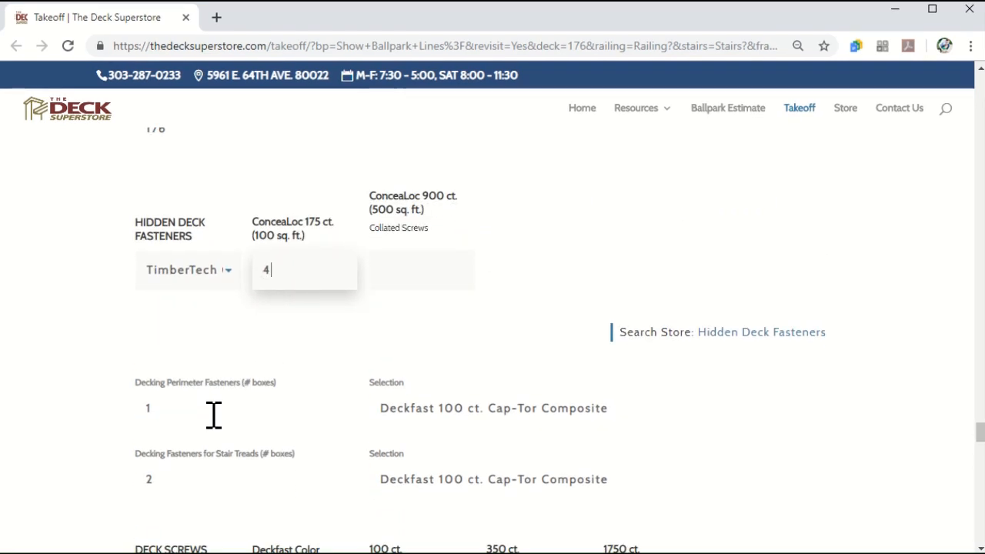
{"action": "scroll", "coordinate": [214, 420], "scroll_direction": "down", "scroll_amount": 1}
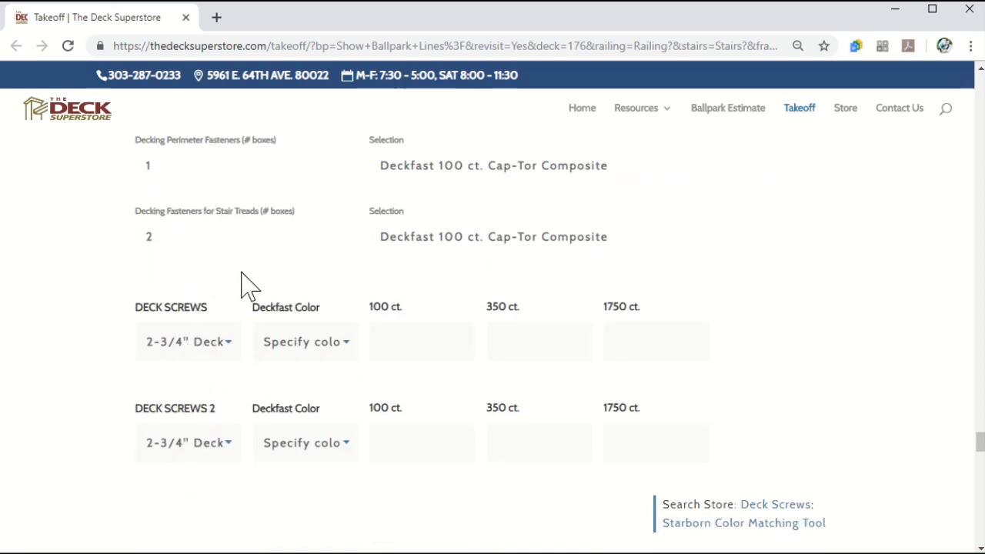
{"action": "left_click", "coordinate": [756, 529]}
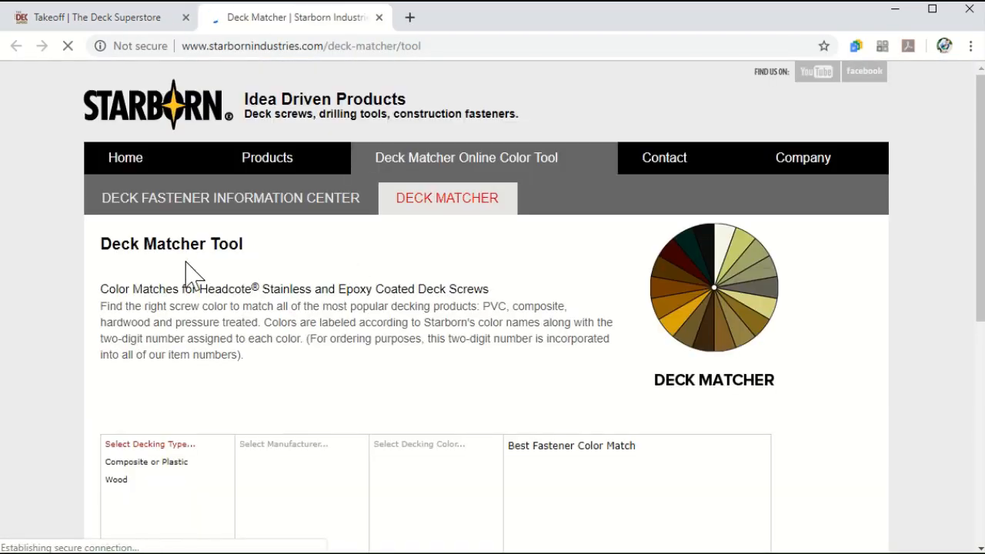
- Look up the best fastener color match for Composite or Plastic decking by TimberTech in Tigerwood, and return to the Takeoff form
{"action": "scroll", "coordinate": [198, 416], "scroll_direction": "down", "scroll_amount": 3}
{"action": "left_click", "coordinate": [159, 290]}
{"action": "scroll", "coordinate": [307, 346], "scroll_direction": "down", "scroll_amount": 3}
{"action": "scroll", "coordinate": [286, 434], "scroll_direction": "down", "scroll_amount": 2}
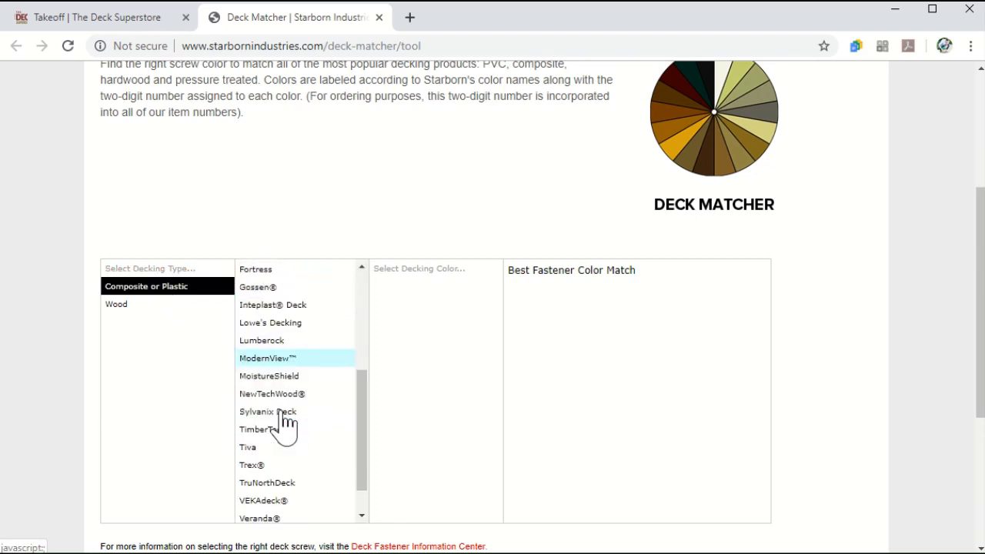
{"action": "left_click", "coordinate": [275, 404]}
{"action": "scroll", "coordinate": [446, 400], "scroll_direction": "down", "scroll_amount": 4}
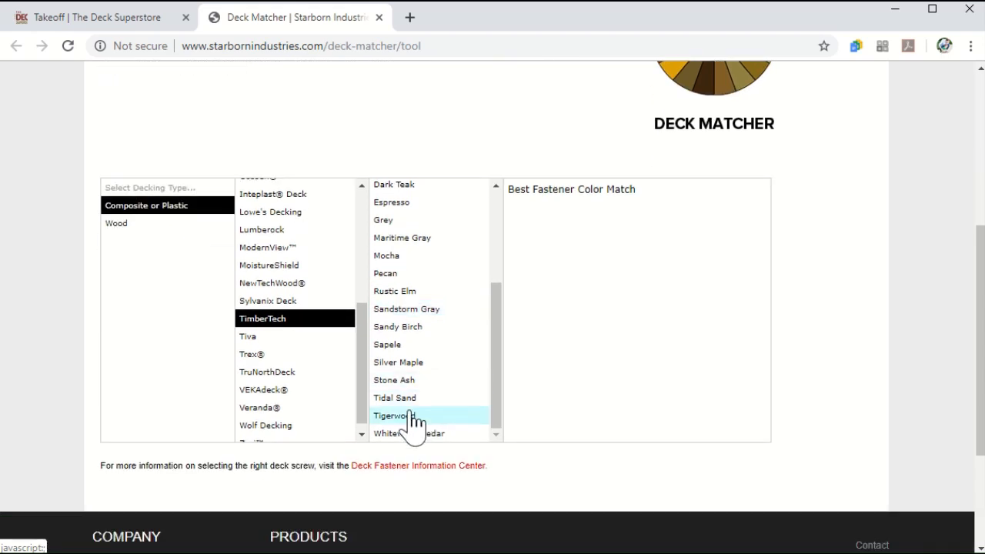
{"action": "left_click", "coordinate": [411, 417]}
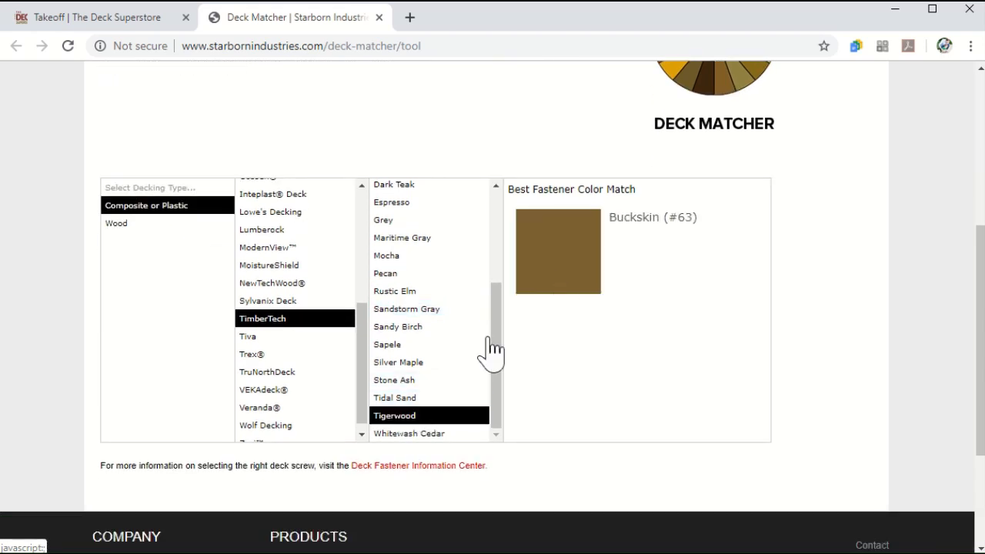
{"action": "left_click", "coordinate": [378, 17]}
- Set the first deck screws row to Deckfast color #63 Buckskin with a 350 ct. quantity of 1
{"action": "left_click", "coordinate": [307, 342]}
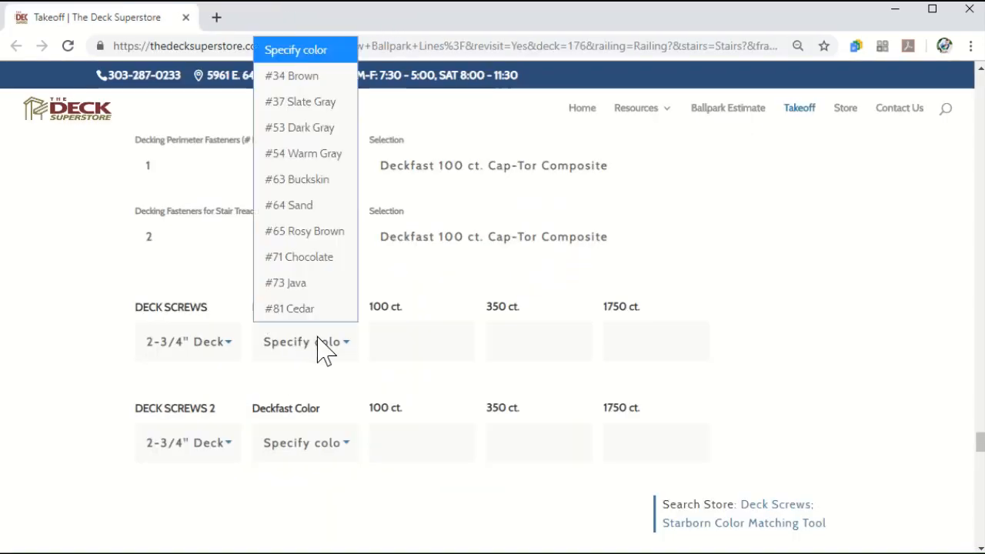
{"action": "left_click", "coordinate": [311, 183]}
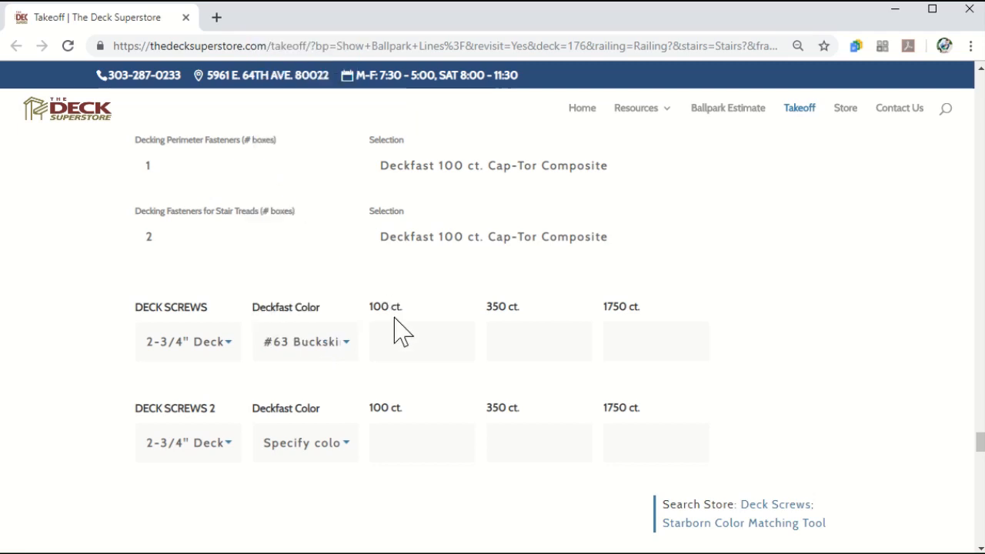
{"action": "left_click", "coordinate": [500, 340]}
{"action": "type", "text": "1"}
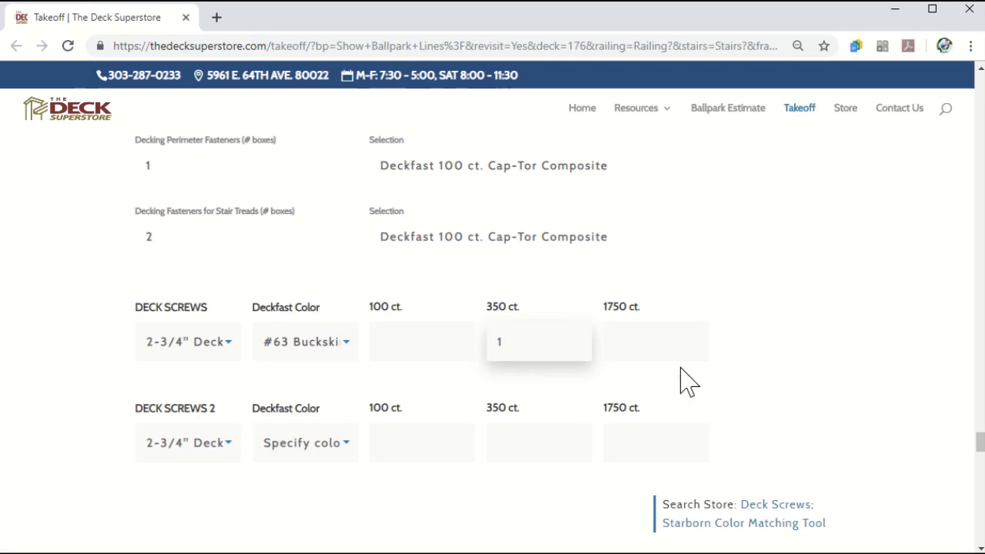
- Choose #63 Buckskin for the Headcote fascia screws and enter 3 boxes of 100 ct. and 1 Starborn Fascia Bit
{"action": "scroll", "coordinate": [681, 367], "scroll_direction": "down", "scroll_amount": 2}
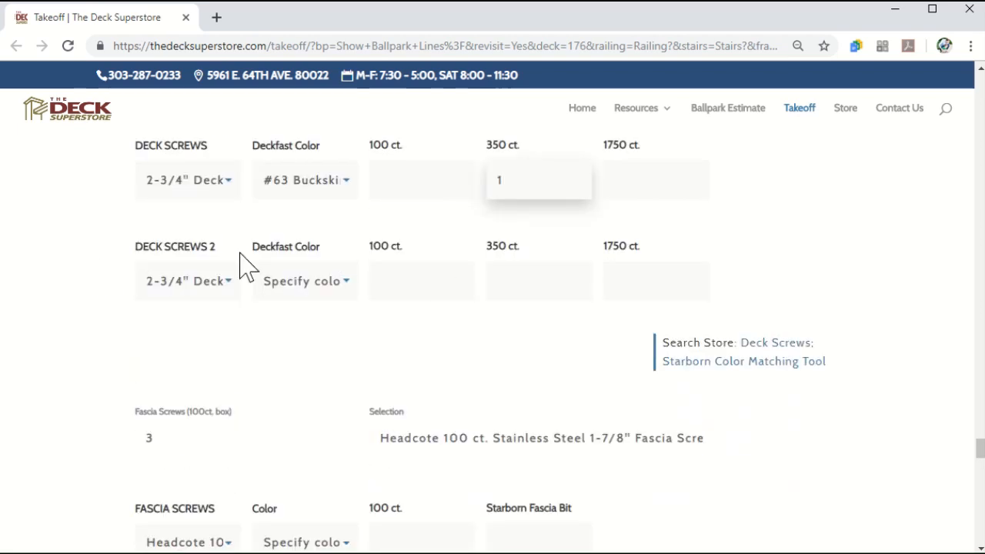
{"action": "scroll", "coordinate": [269, 281], "scroll_direction": "down", "scroll_amount": 1}
{"action": "scroll", "coordinate": [273, 294], "scroll_direction": "down", "scroll_amount": 2}
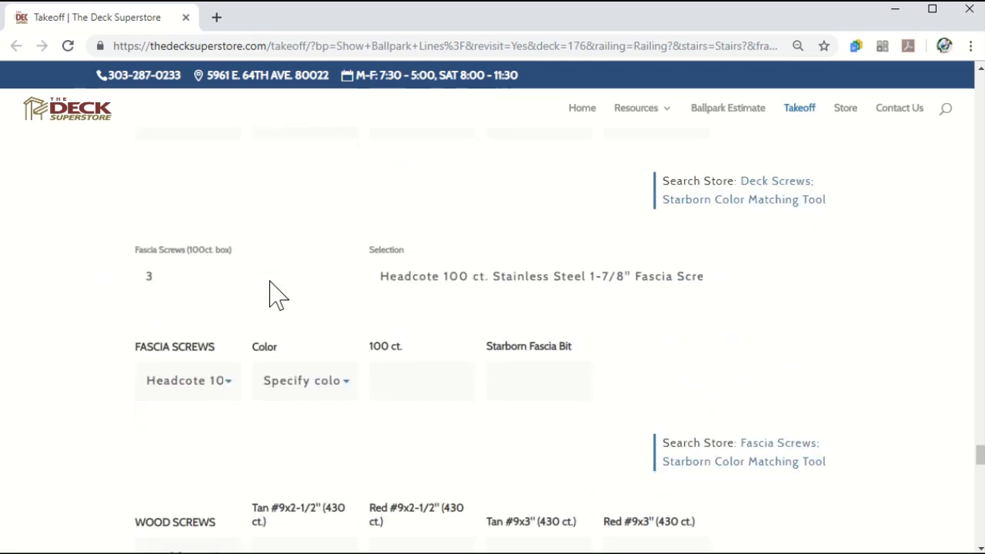
{"action": "left_click", "coordinate": [333, 300]}
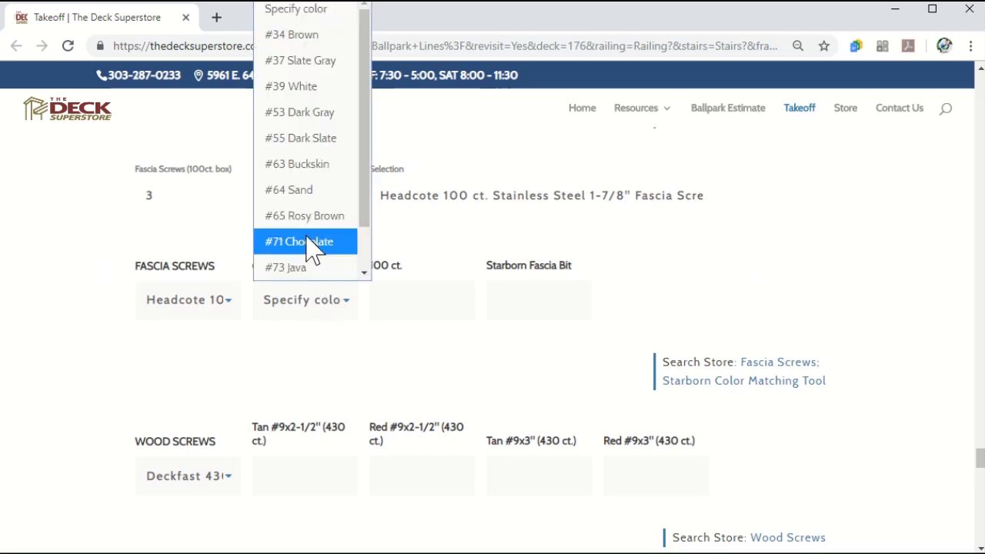
{"action": "left_click", "coordinate": [306, 167]}
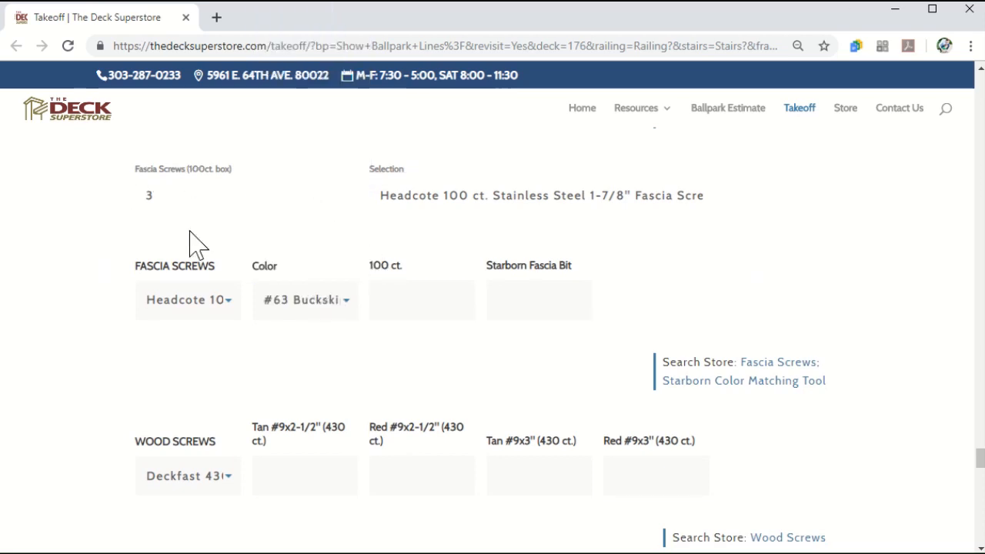
{"action": "left_click", "coordinate": [416, 309]}
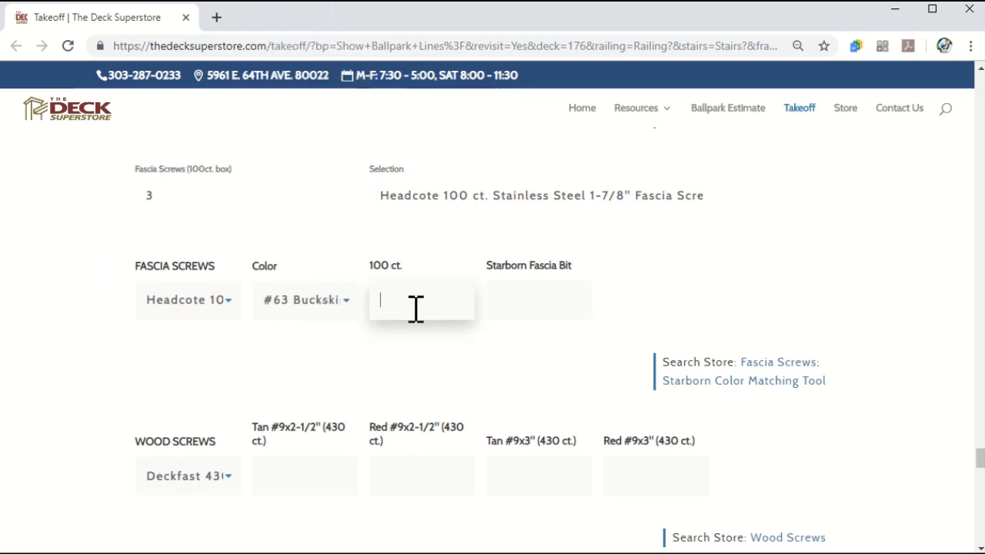
{"action": "type", "text": "3"}
{"action": "left_click", "coordinate": [512, 294]}
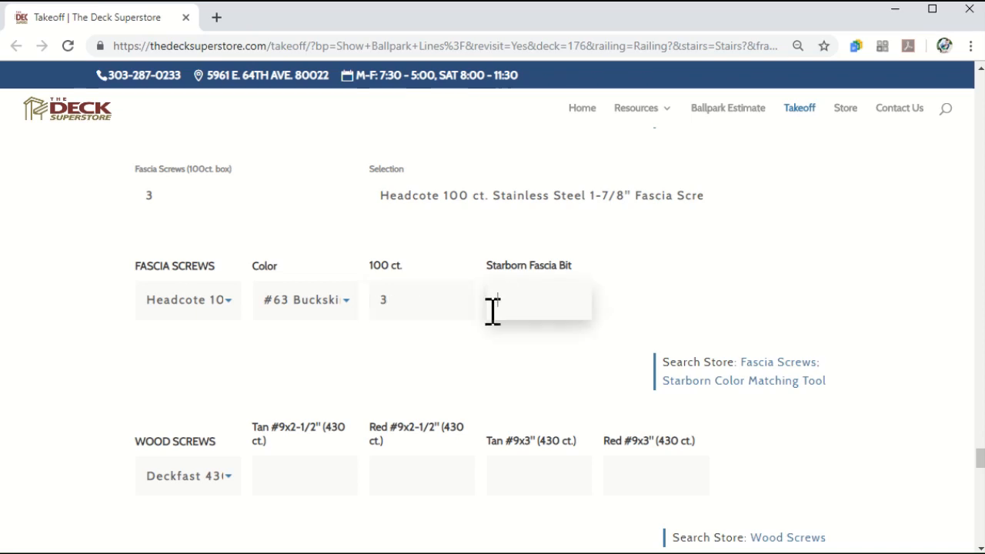
{"action": "type", "text": "1"}
- Enter 1 Vinyl Coil ledger flashing, plus 1 SuperStick 4" x 50' beam tape and 3 of the 2" x 50' joist tape
{"action": "scroll", "coordinate": [492, 408], "scroll_direction": "down", "scroll_amount": 3}
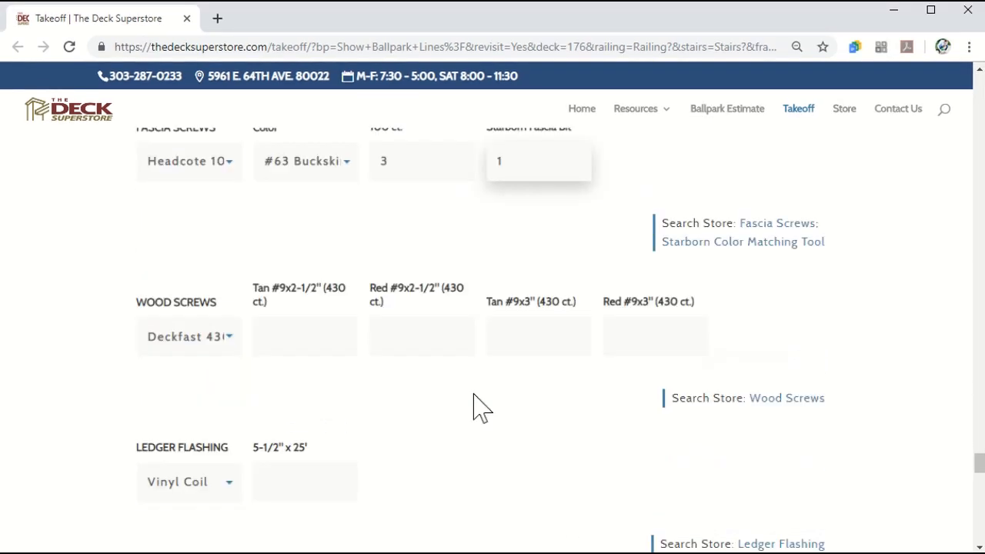
{"action": "left_click", "coordinate": [315, 384]}
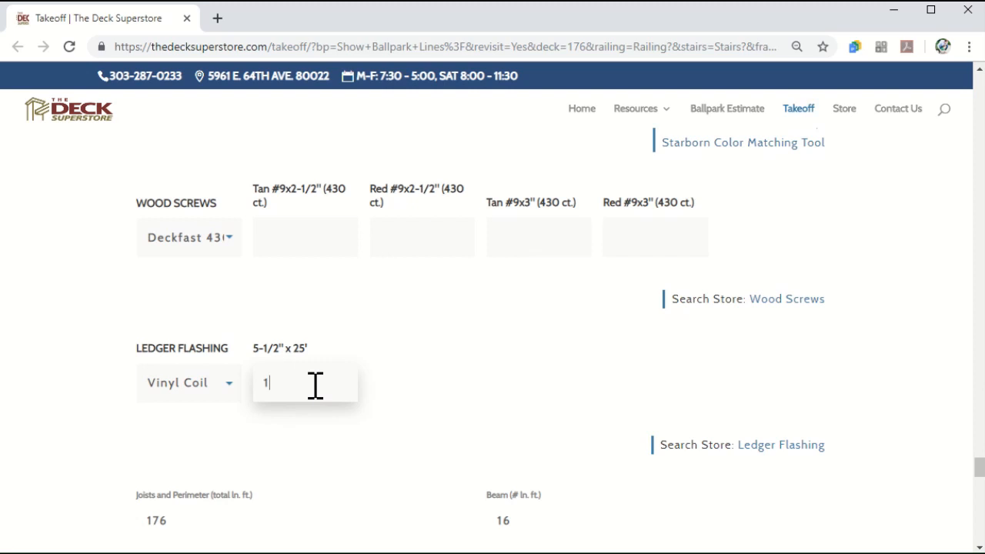
{"action": "scroll", "coordinate": [319, 386], "scroll_direction": "down", "scroll_amount": 3}
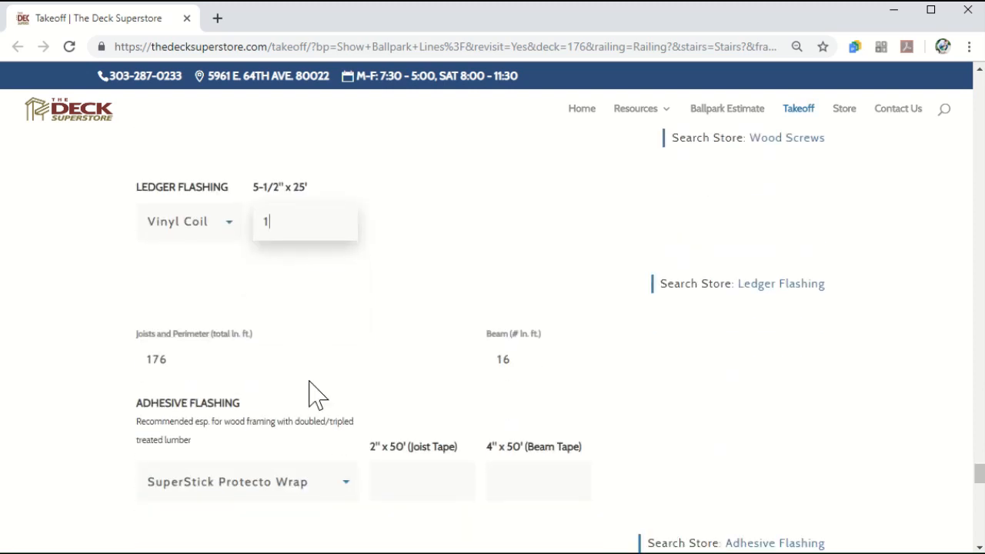
{"action": "left_click", "coordinate": [314, 334]}
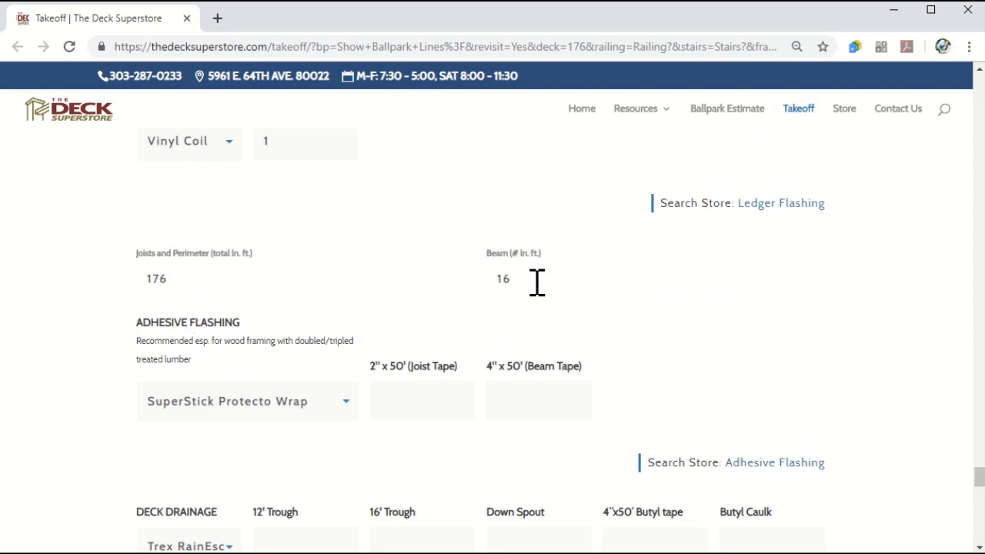
{"action": "left_click", "coordinate": [515, 399]}
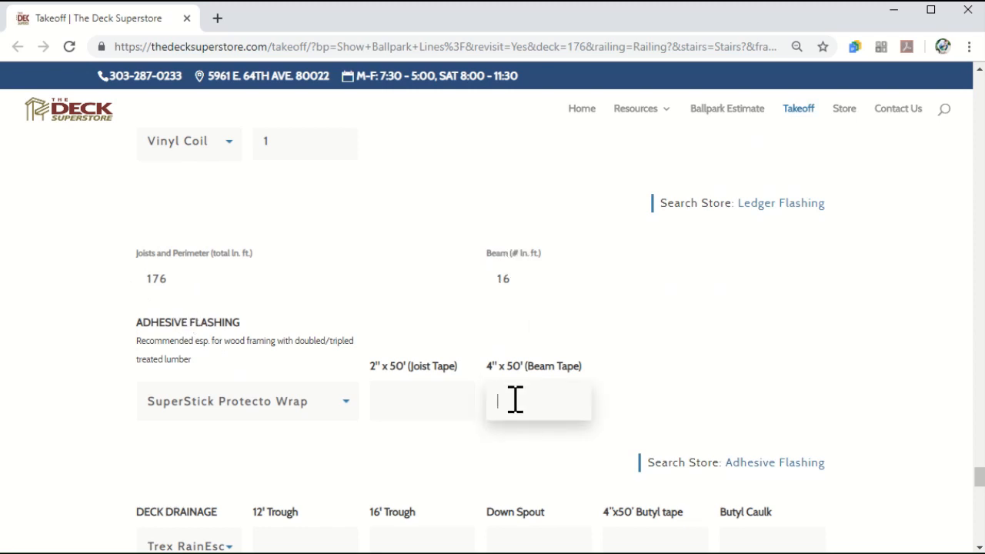
{"action": "type", "text": "1"}
{"action": "left_click", "coordinate": [444, 401]}
{"action": "type", "text": "3"}
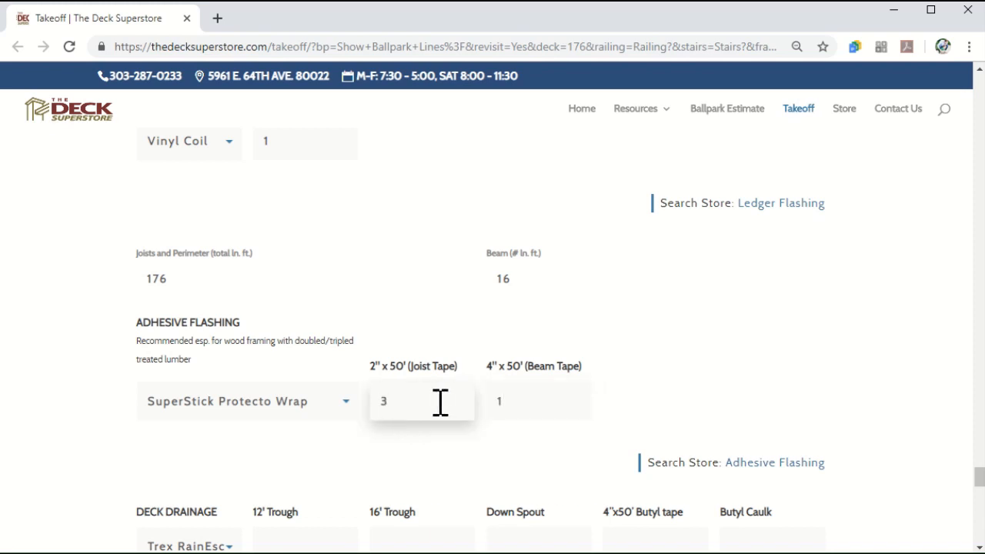
- Set the ideal delivery date range from 07/09/2019 to 07/13/2019, leaving drainage, tools, lighting and stain unchanged
{"action": "scroll", "coordinate": [440, 402], "scroll_direction": "down", "scroll_amount": 3}
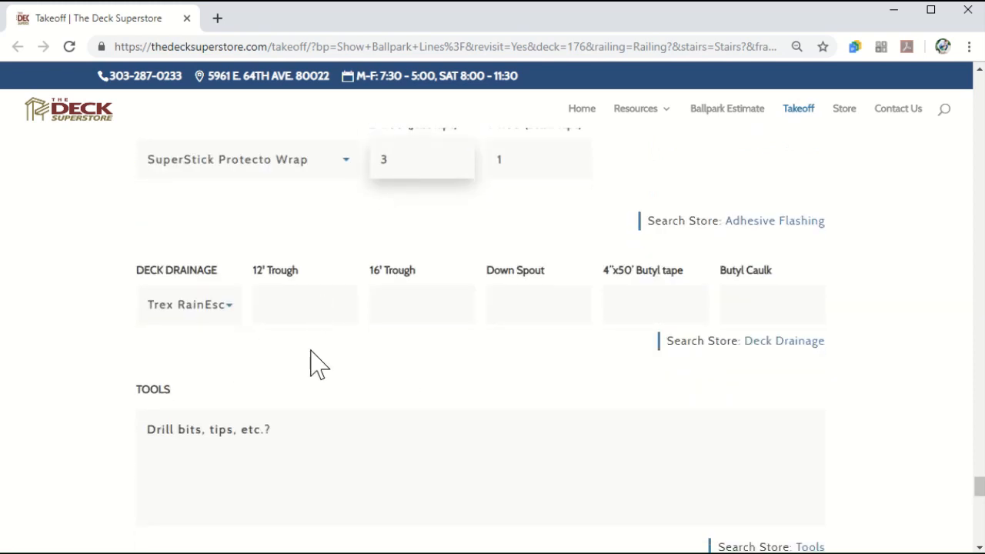
{"action": "scroll", "coordinate": [306, 376], "scroll_direction": "down", "scroll_amount": 1}
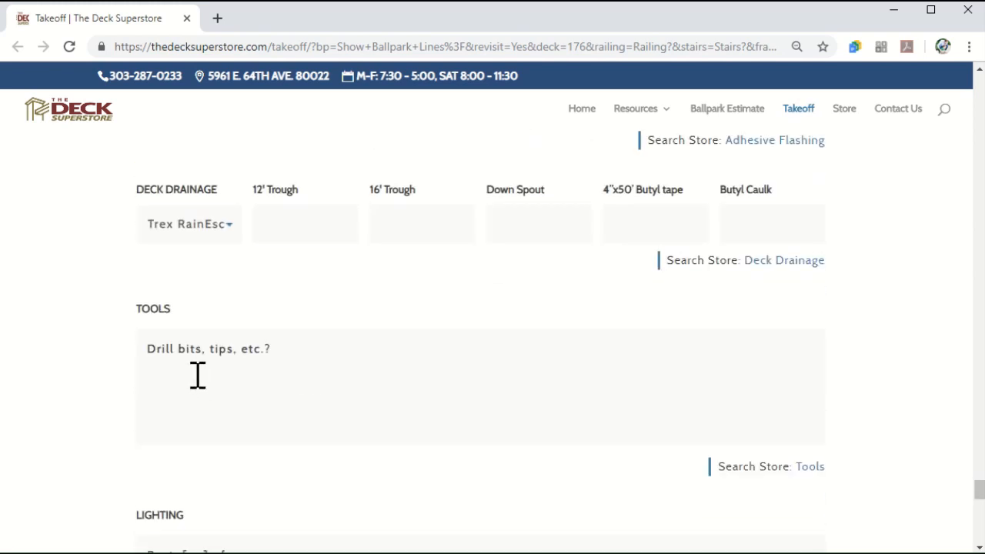
{"action": "scroll", "coordinate": [233, 387], "scroll_direction": "down", "scroll_amount": 4}
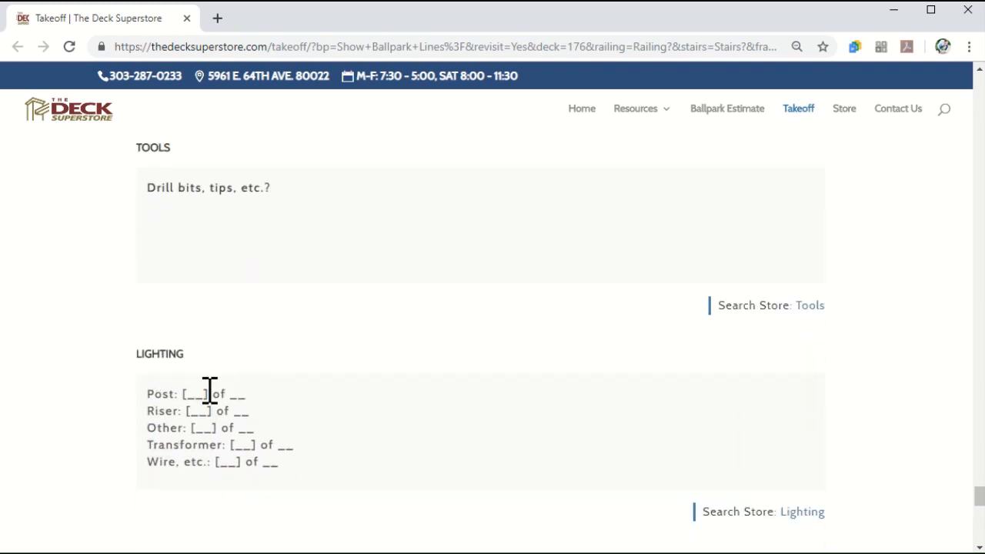
{"action": "scroll", "coordinate": [323, 373], "scroll_direction": "down", "scroll_amount": 3}
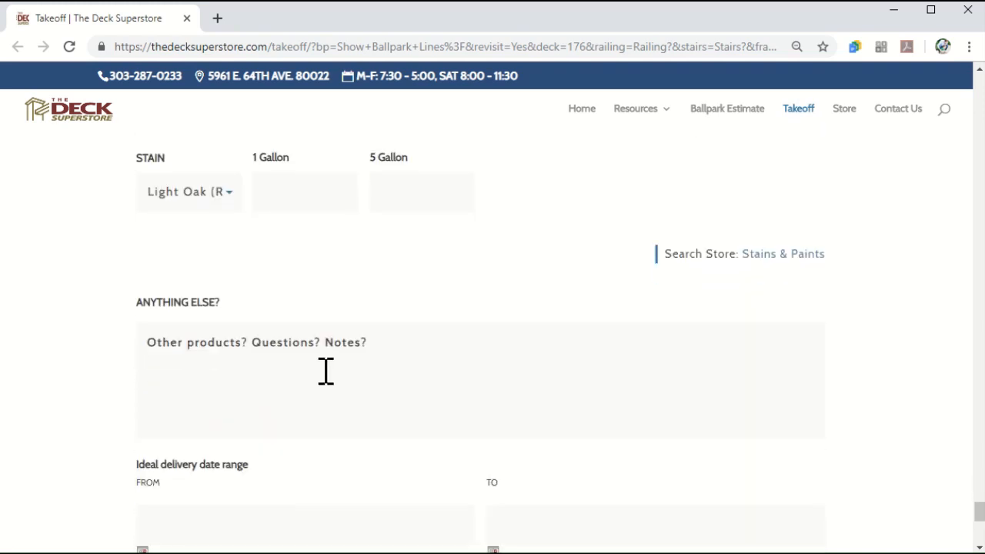
{"action": "left_click", "coordinate": [323, 373]}
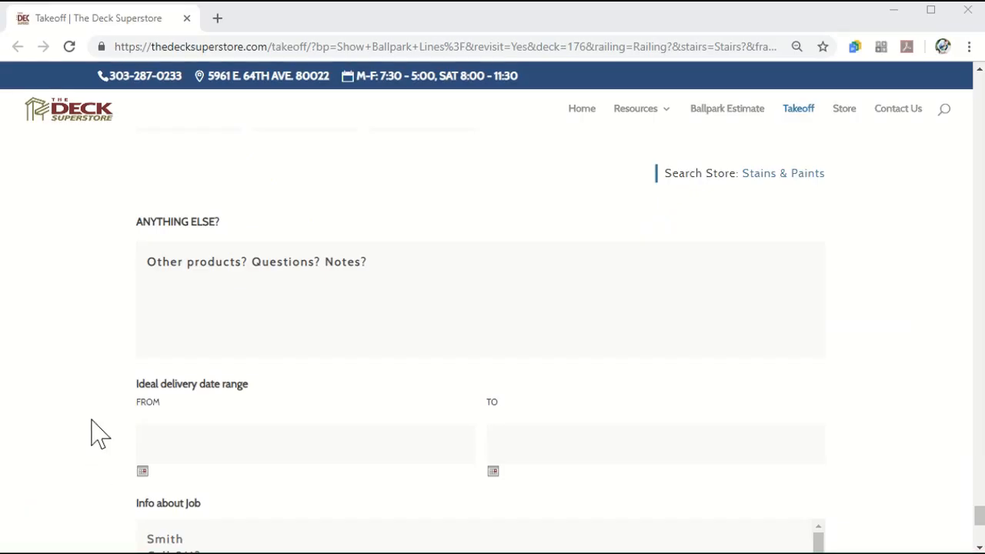
{"action": "scroll", "coordinate": [92, 433], "scroll_direction": "down", "scroll_amount": 3}
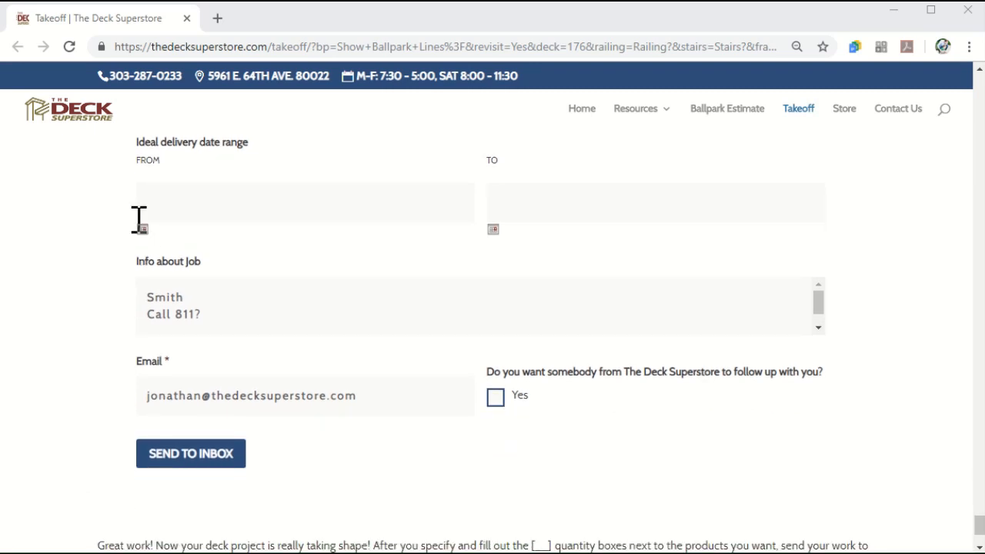
{"action": "left_click", "coordinate": [142, 231]}
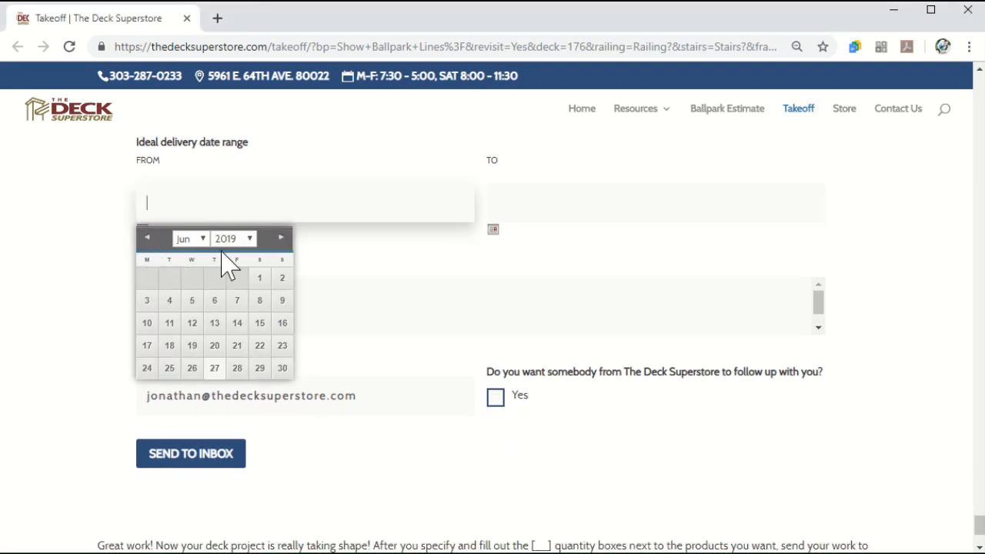
{"action": "left_click", "coordinate": [281, 238]}
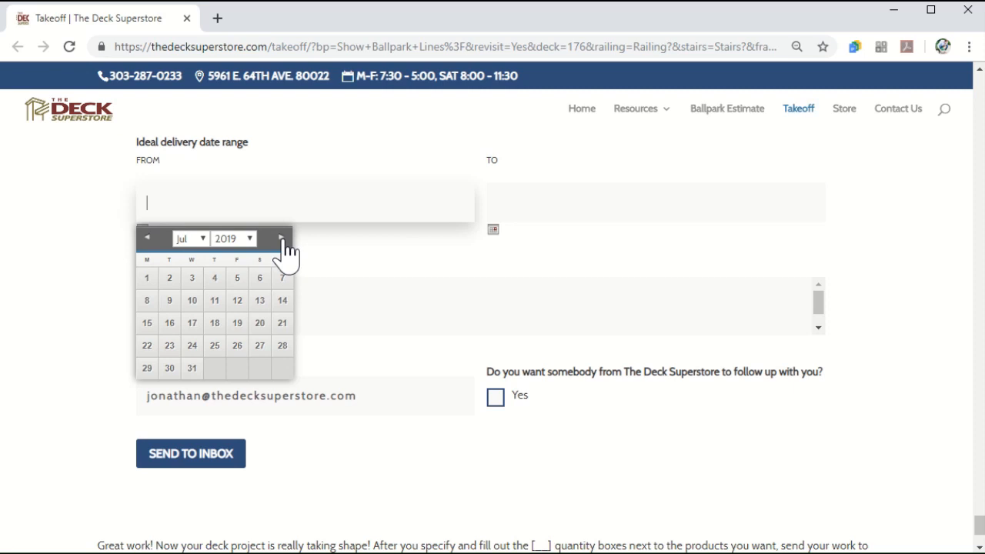
{"action": "left_click", "coordinate": [170, 304]}
{"action": "left_click", "coordinate": [494, 198]}
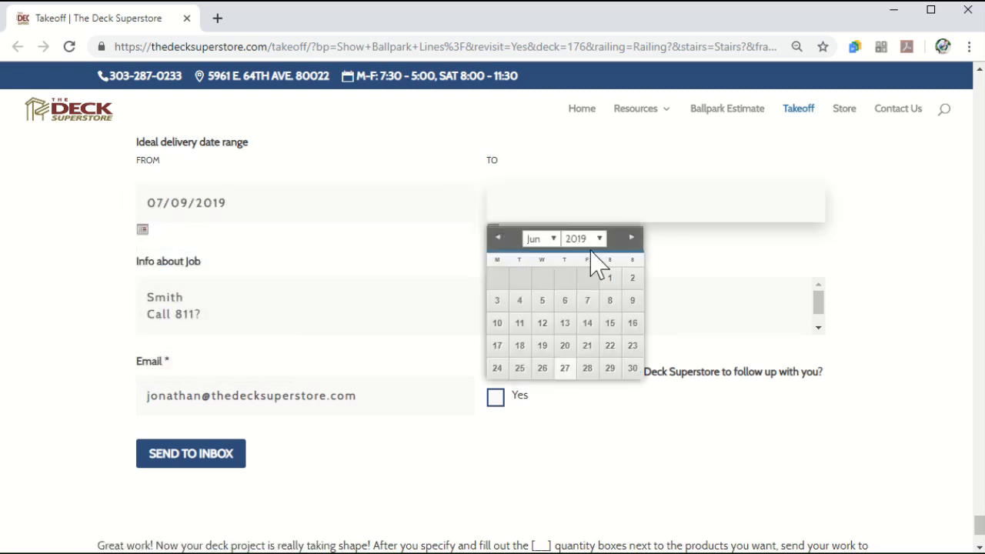
{"action": "left_click", "coordinate": [632, 238]}
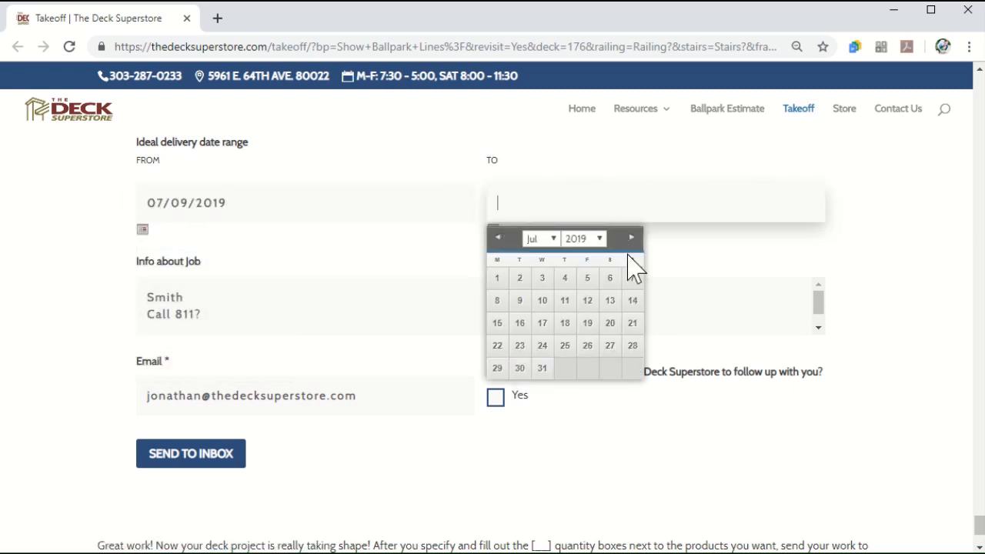
{"action": "left_click", "coordinate": [613, 300]}
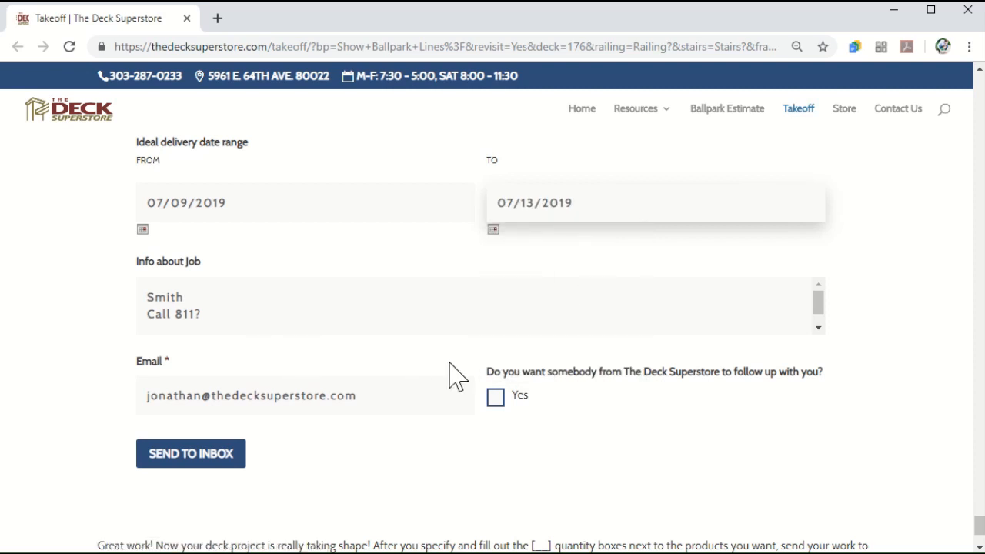
- Request a follow-up from The Deck Superstore, keep the prefilled contact and delivery info, and send the completed takeoff to the inbox
{"action": "left_click", "coordinate": [490, 398]}
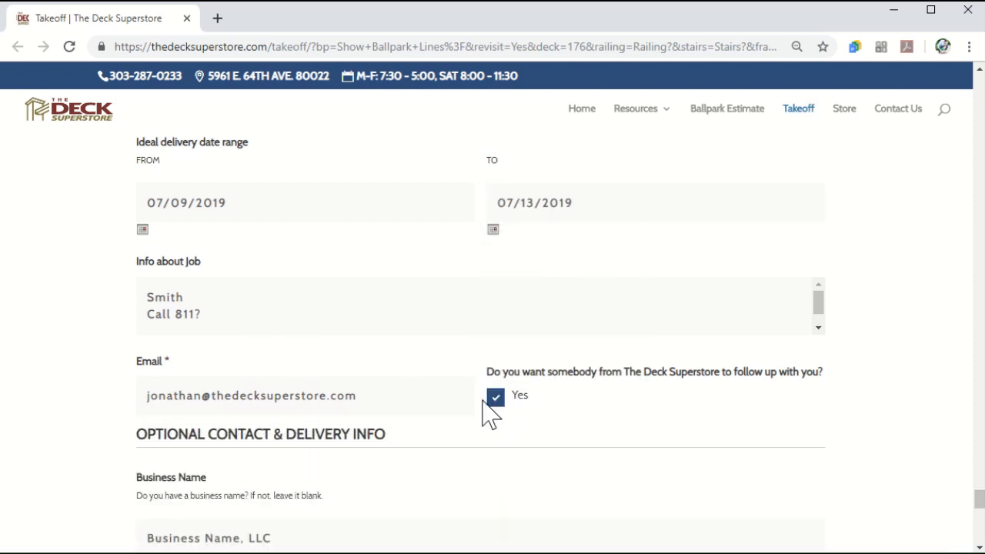
{"action": "scroll", "coordinate": [469, 411], "scroll_direction": "down", "scroll_amount": 4}
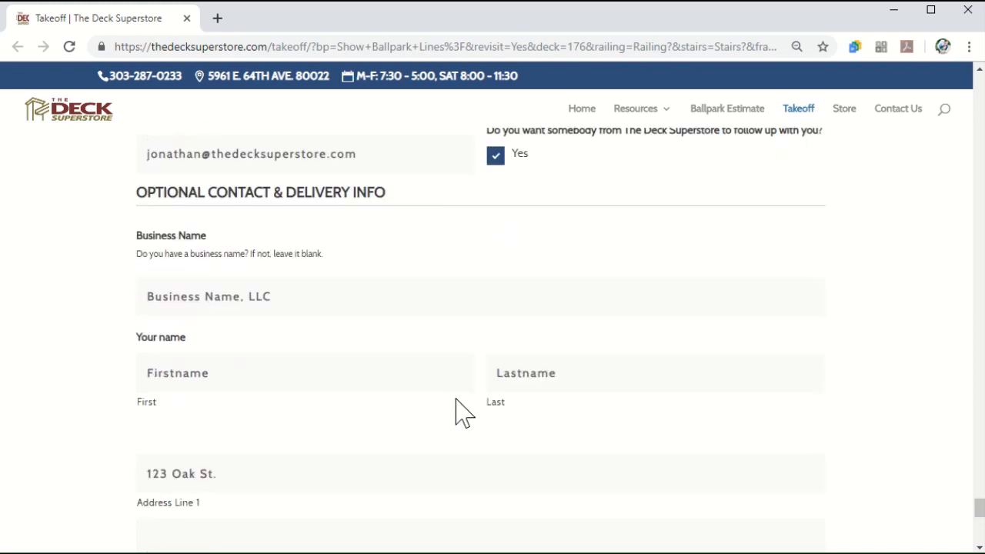
{"action": "scroll", "coordinate": [456, 407], "scroll_direction": "down", "scroll_amount": 5}
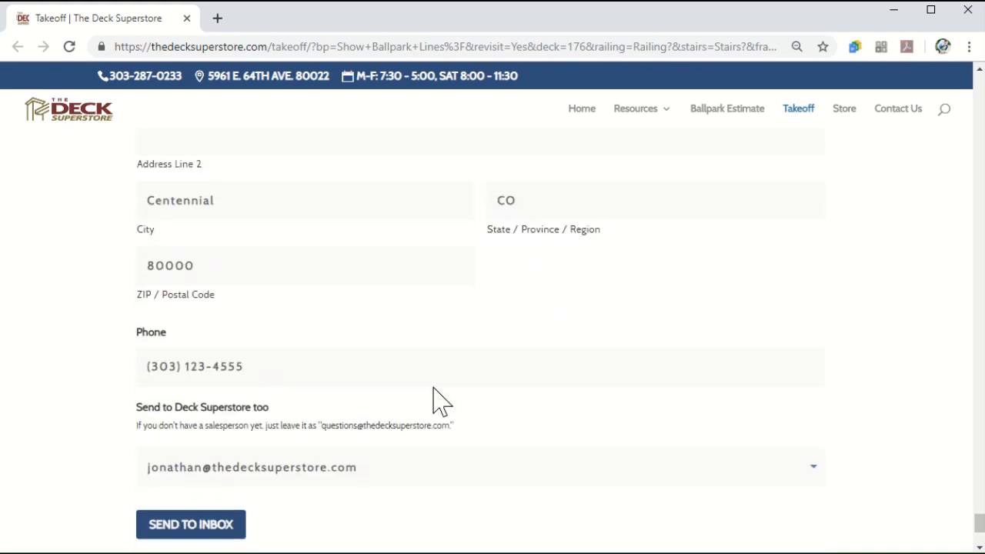
{"action": "scroll", "coordinate": [379, 349], "scroll_direction": "down", "scroll_amount": 1}
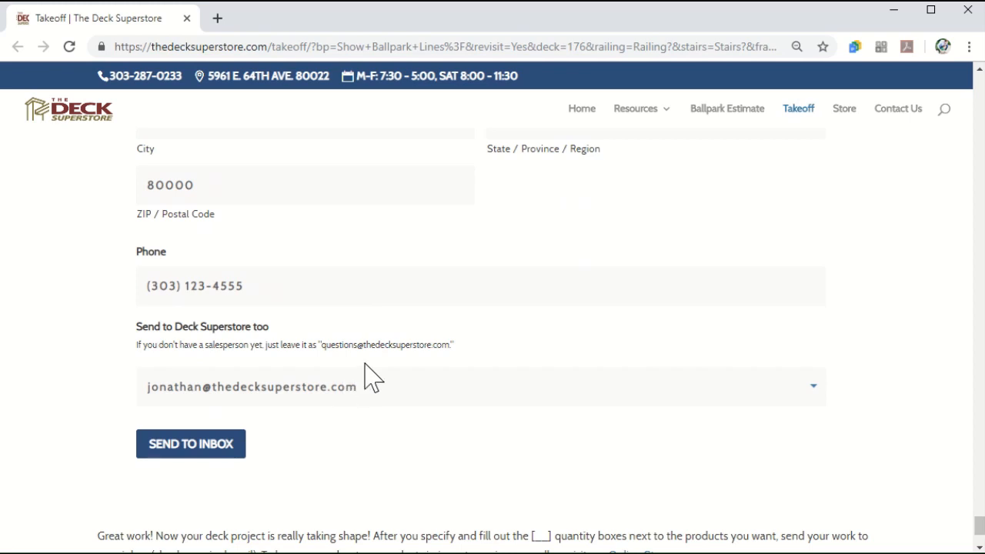
{"action": "left_click", "coordinate": [223, 450]}
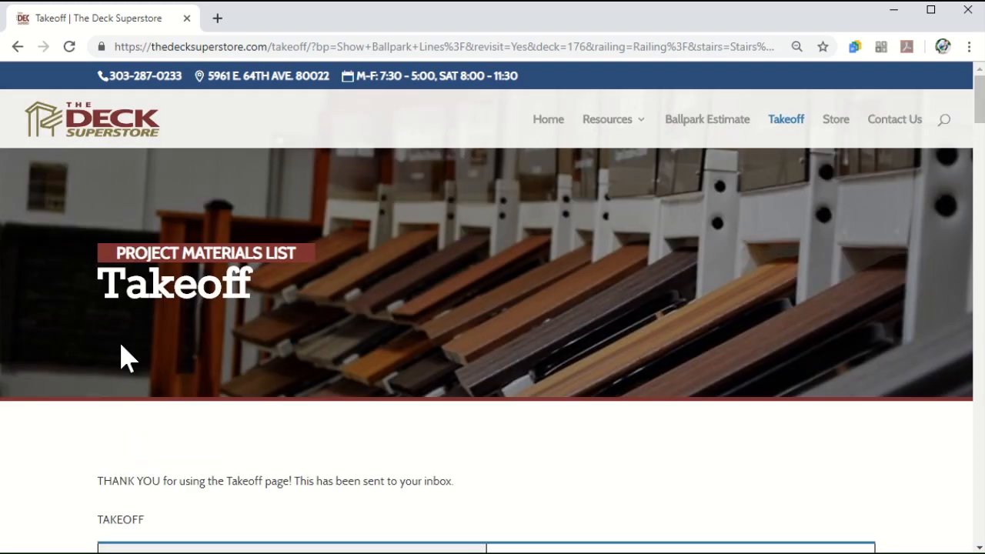
{"action": "scroll", "coordinate": [127, 358], "scroll_direction": "down", "scroll_amount": 3}
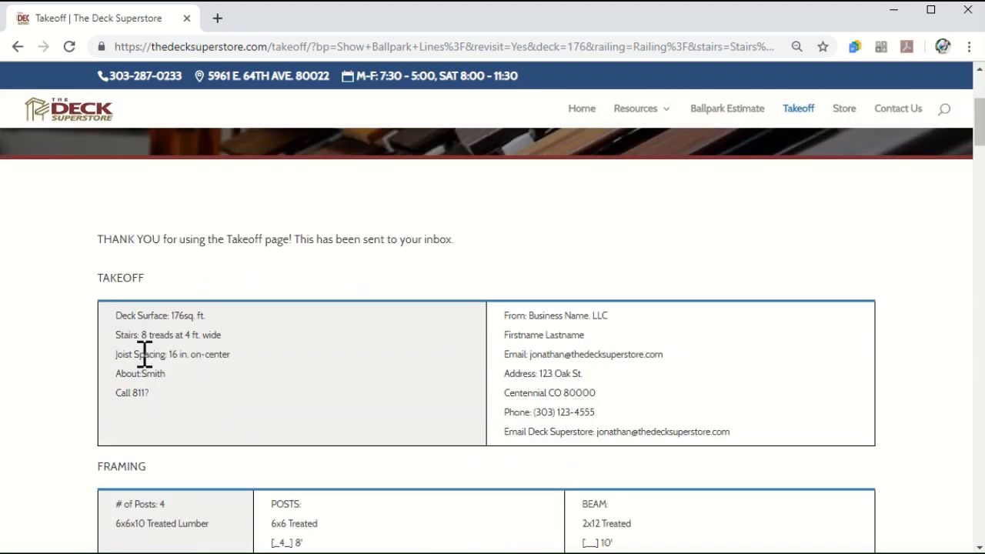
- Review the submitted takeoff summary on the confirmation page, from the project details through the framing, decking and fascia quantities
{"action": "scroll", "coordinate": [146, 362], "scroll_direction": "down", "scroll_amount": 4}
{"action": "scroll", "coordinate": [146, 366], "scroll_direction": "down", "scroll_amount": 6}
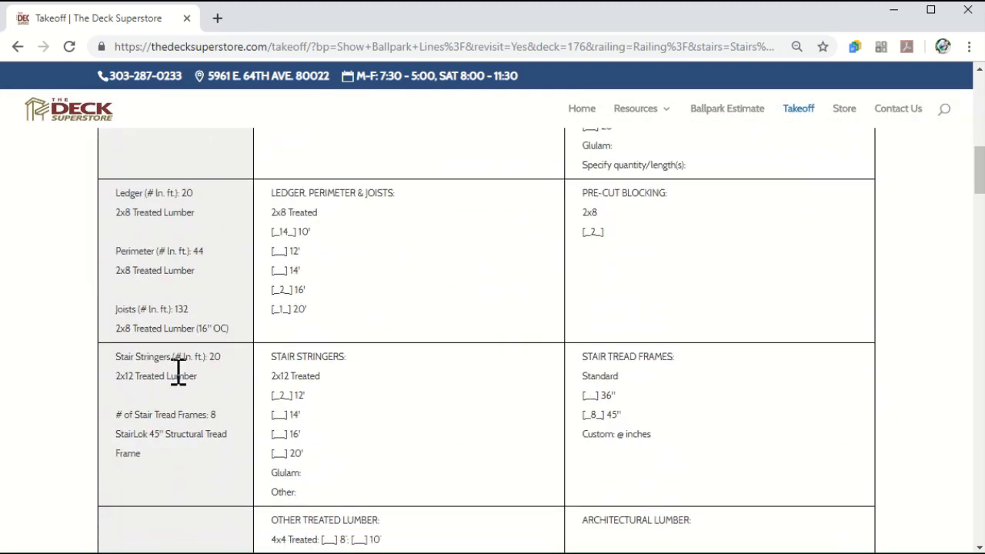
{"action": "scroll", "coordinate": [185, 381], "scroll_direction": "down", "scroll_amount": 6}
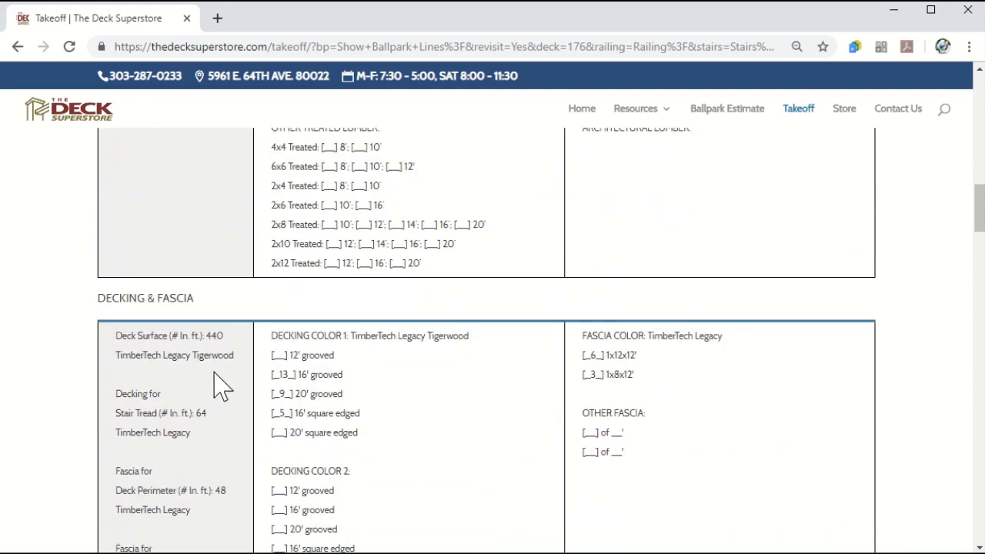
{"action": "scroll", "coordinate": [343, 377], "scroll_direction": "down", "scroll_amount": 5}
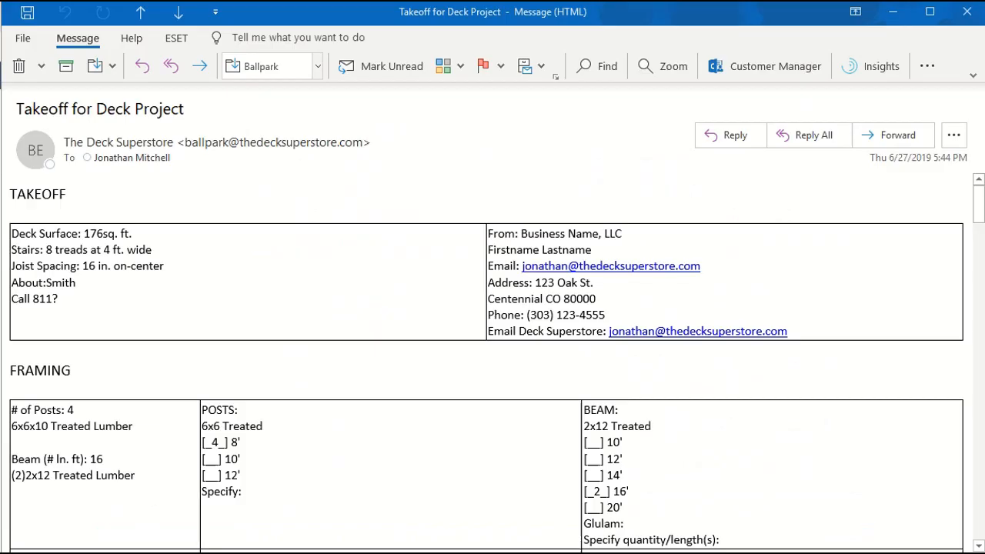
- Switch to Outlook and check the framing, decking, fascia and railing quantities in the "Takeoff for Deck Project" email
{"action": "scroll", "coordinate": [182, 389], "scroll_direction": "down", "scroll_amount": 6}
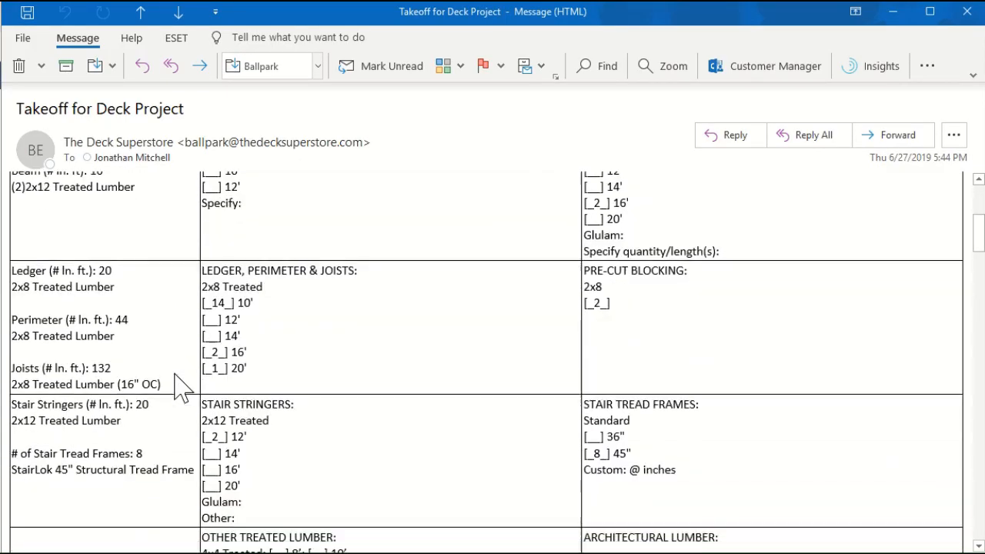
{"action": "scroll", "coordinate": [176, 419], "scroll_direction": "down", "scroll_amount": 6}
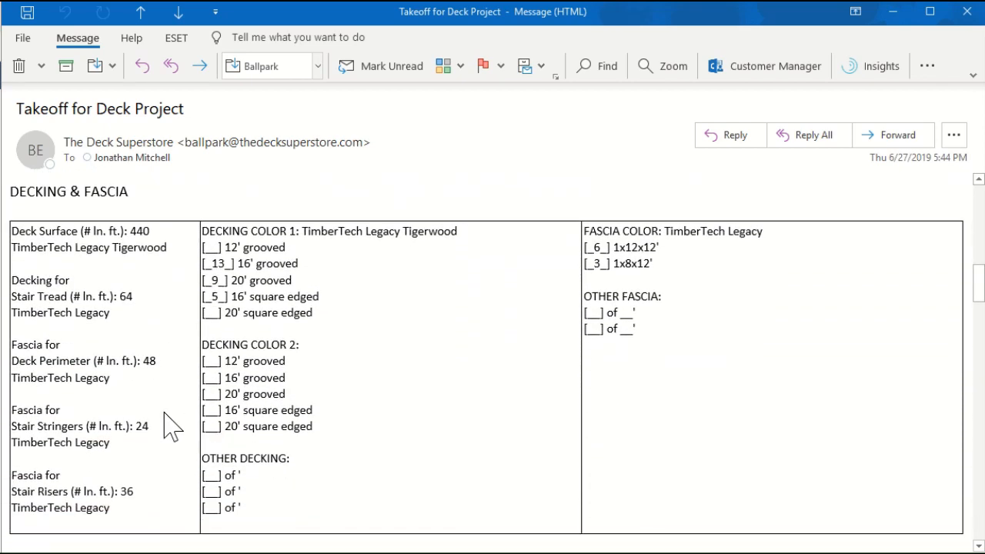
{"action": "scroll", "coordinate": [166, 415], "scroll_direction": "down", "scroll_amount": 1}
{"action": "scroll", "coordinate": [253, 431], "scroll_direction": "up", "scroll_amount": 3}
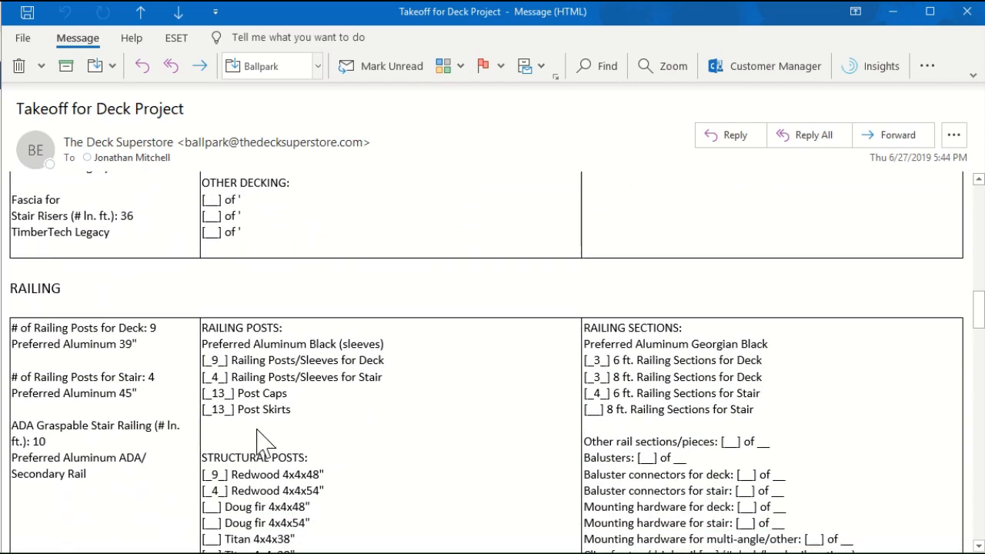
{"action": "scroll", "coordinate": [253, 431], "scroll_direction": "up", "scroll_amount": 2}
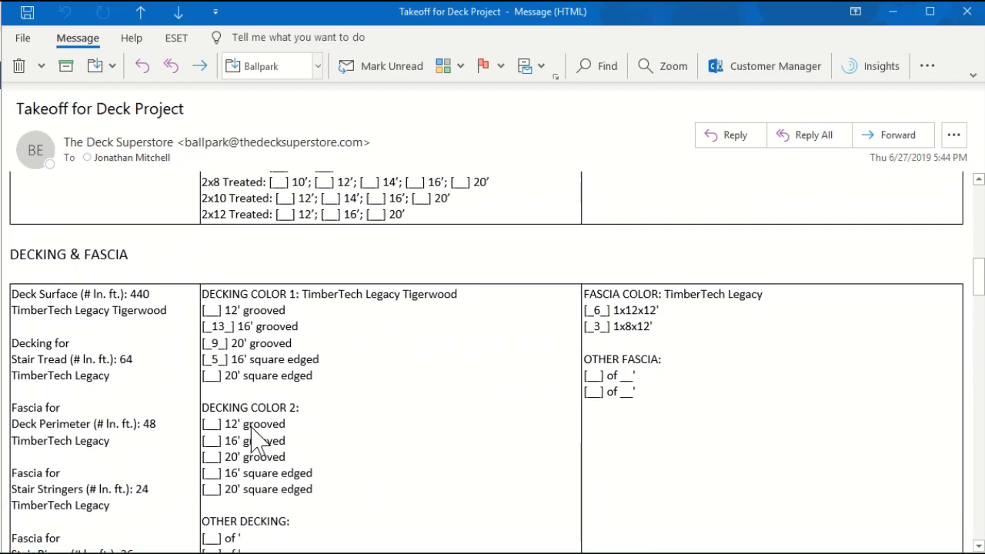